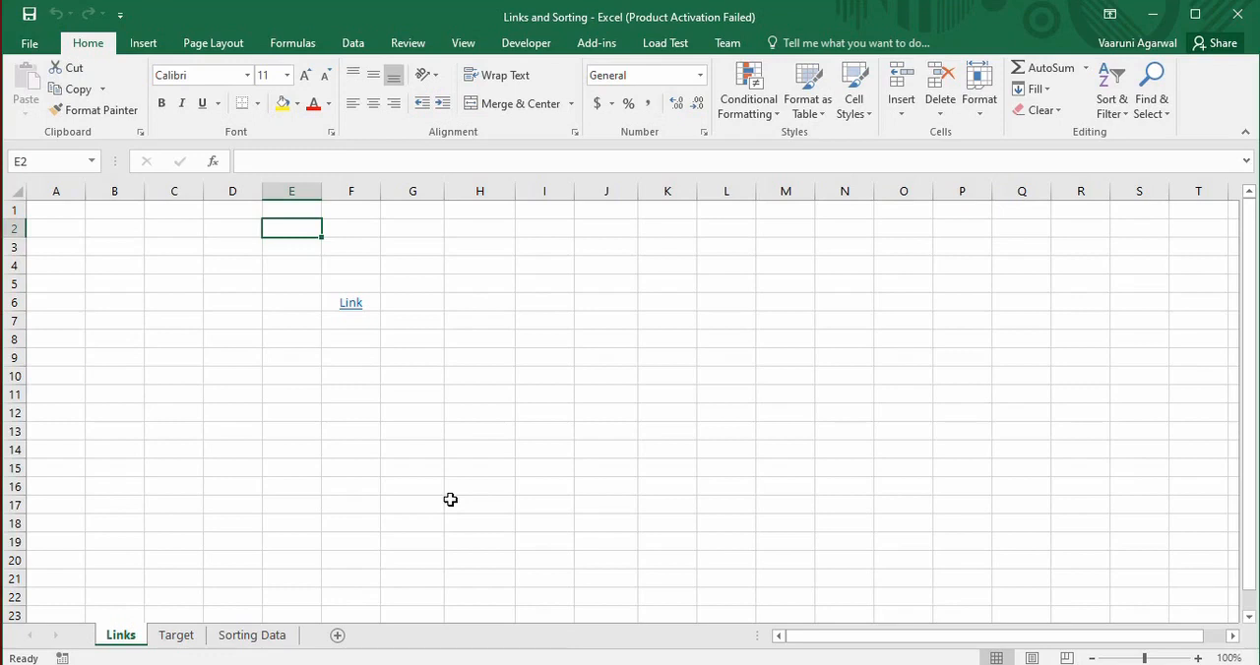
# Follow the existing hyperlink in cell F6 to its destination, and return to the Links sheet
pyautogui.click(364, 307)
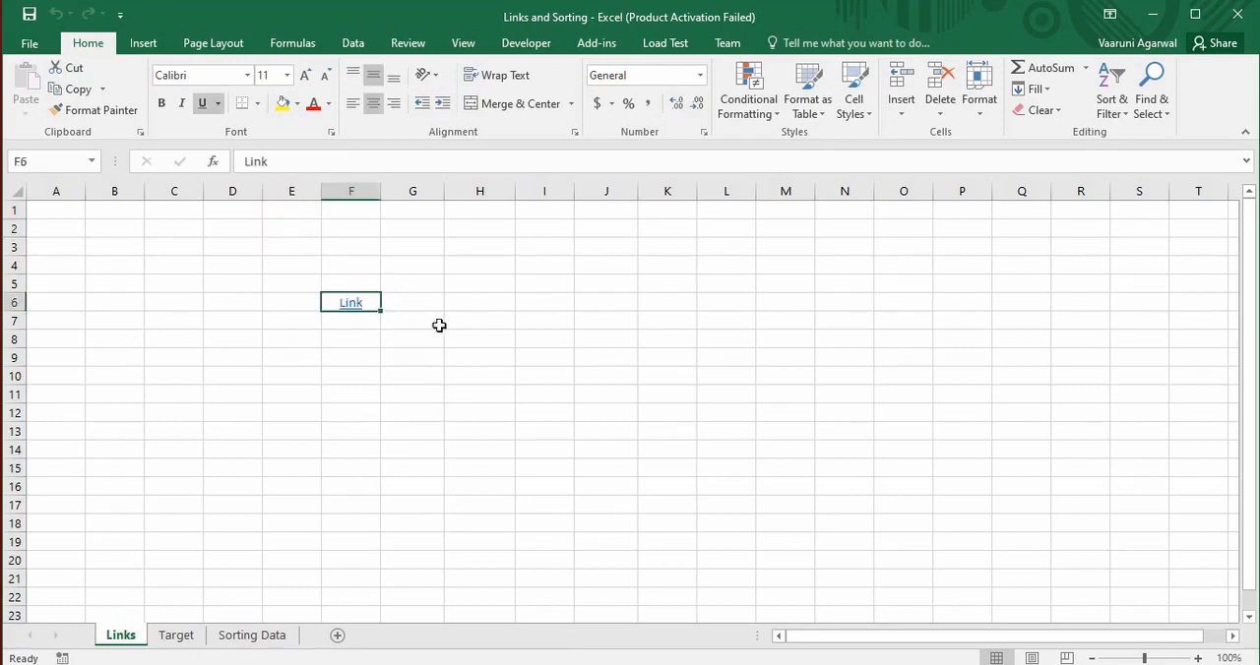
pyautogui.click(355, 305)
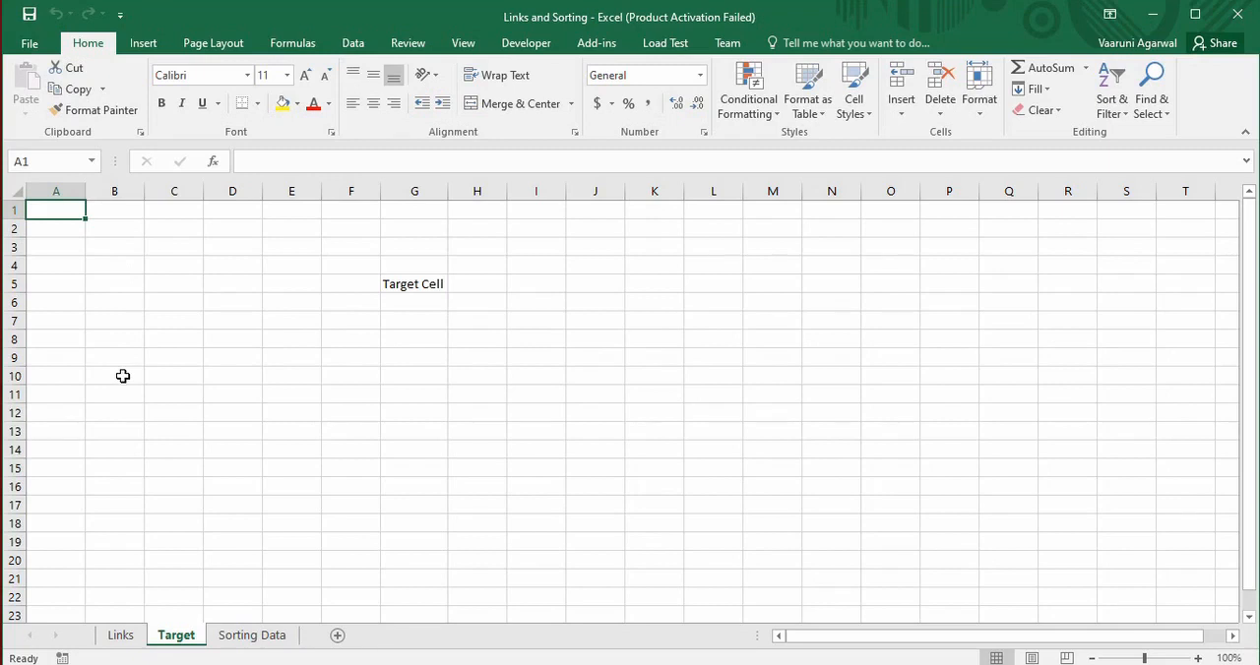
pyautogui.click(122, 635)
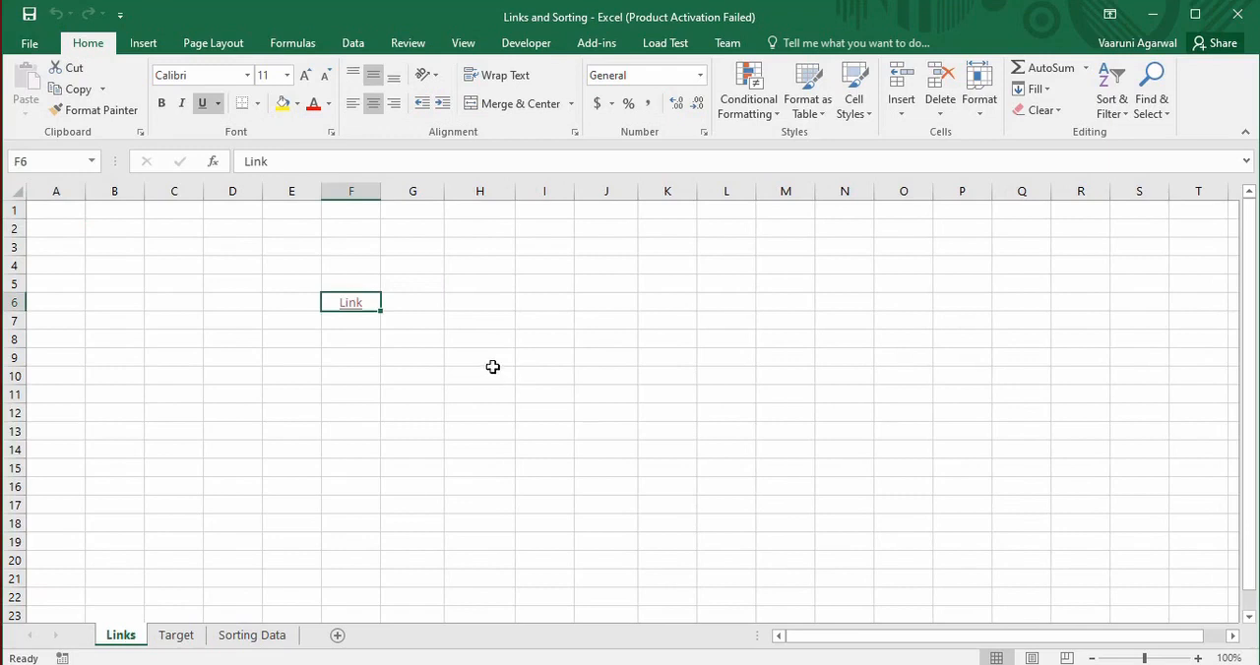
# Enter the text "M1" in cell H6 of the Links sheet
pyautogui.click(504, 306)
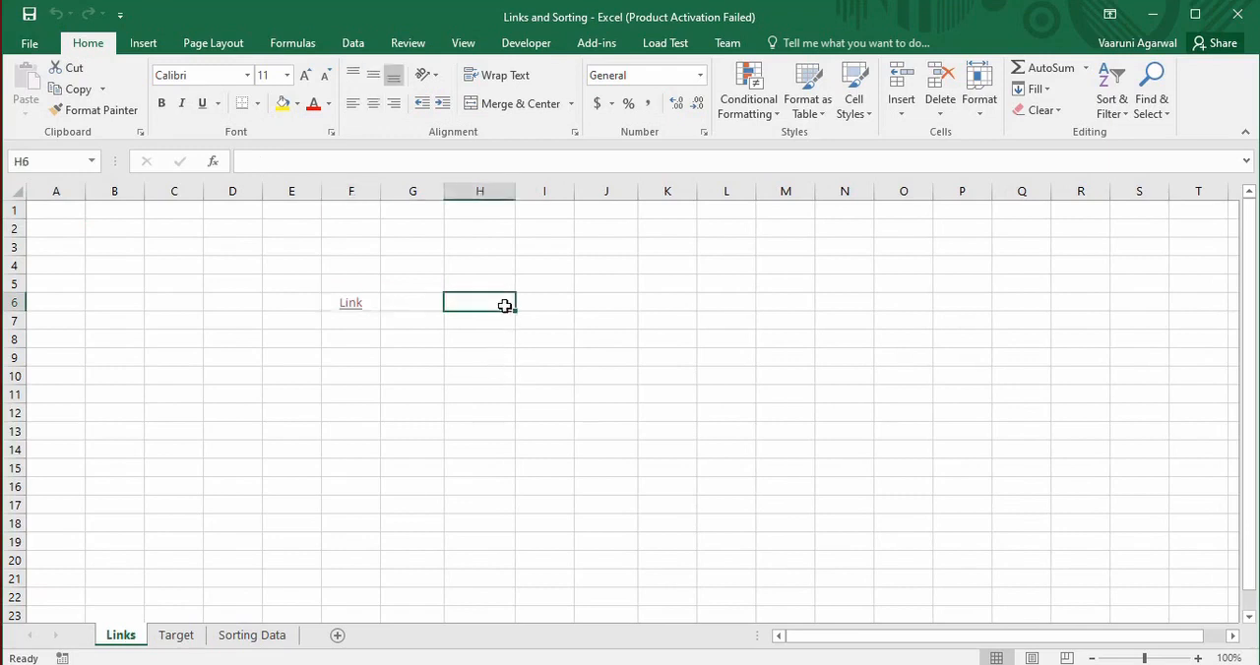
pyautogui.write('M')
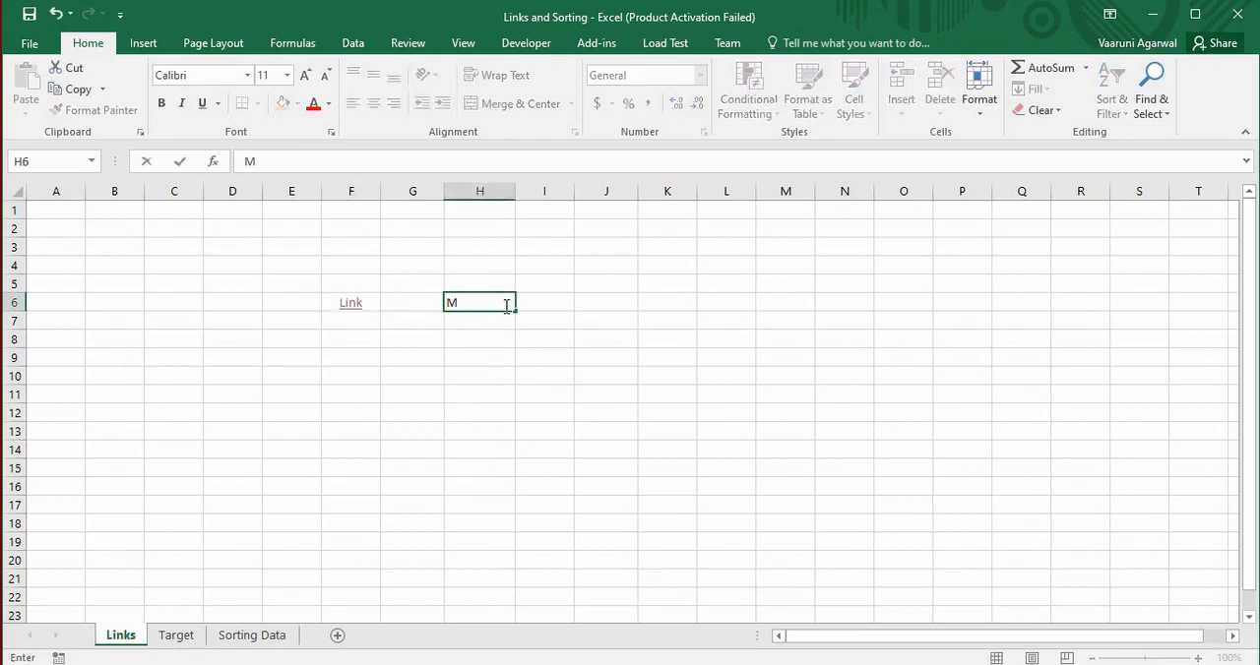
pyautogui.write('1')
pyautogui.press('Return')
# Insert a hyperlink on cell H6 pointing to the existing file Consolidation.xlsx in the Excel folder
pyautogui.click(501, 299)
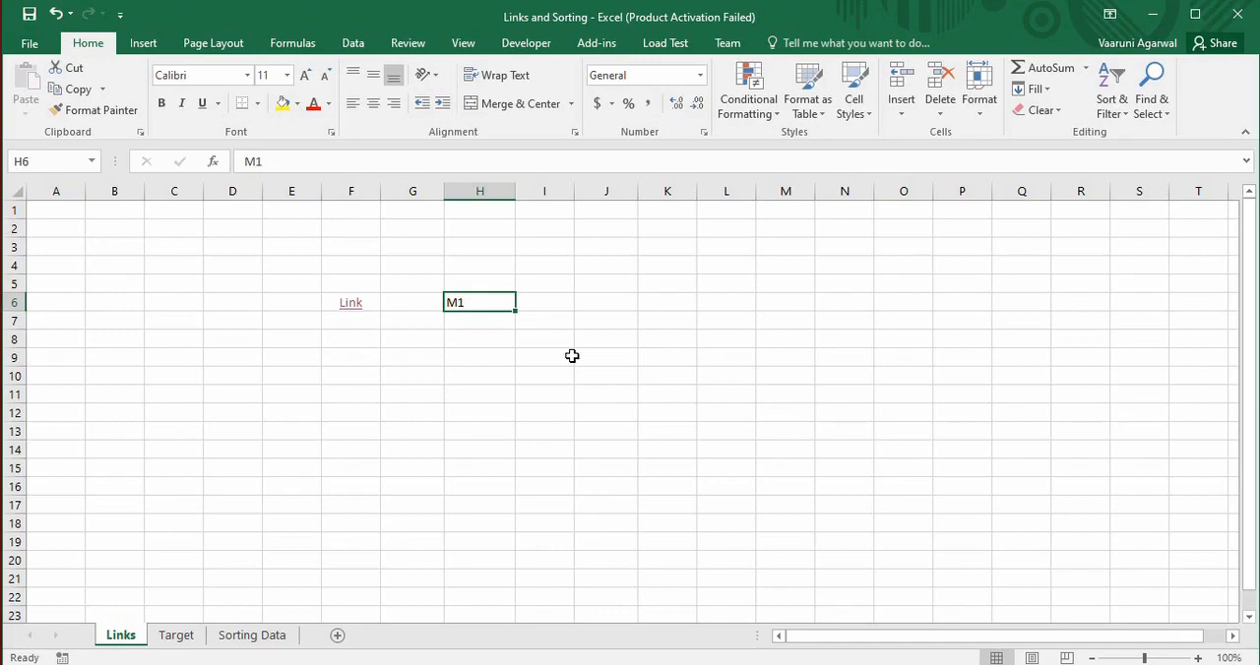
pyautogui.hotkey('ctrl', 'k')
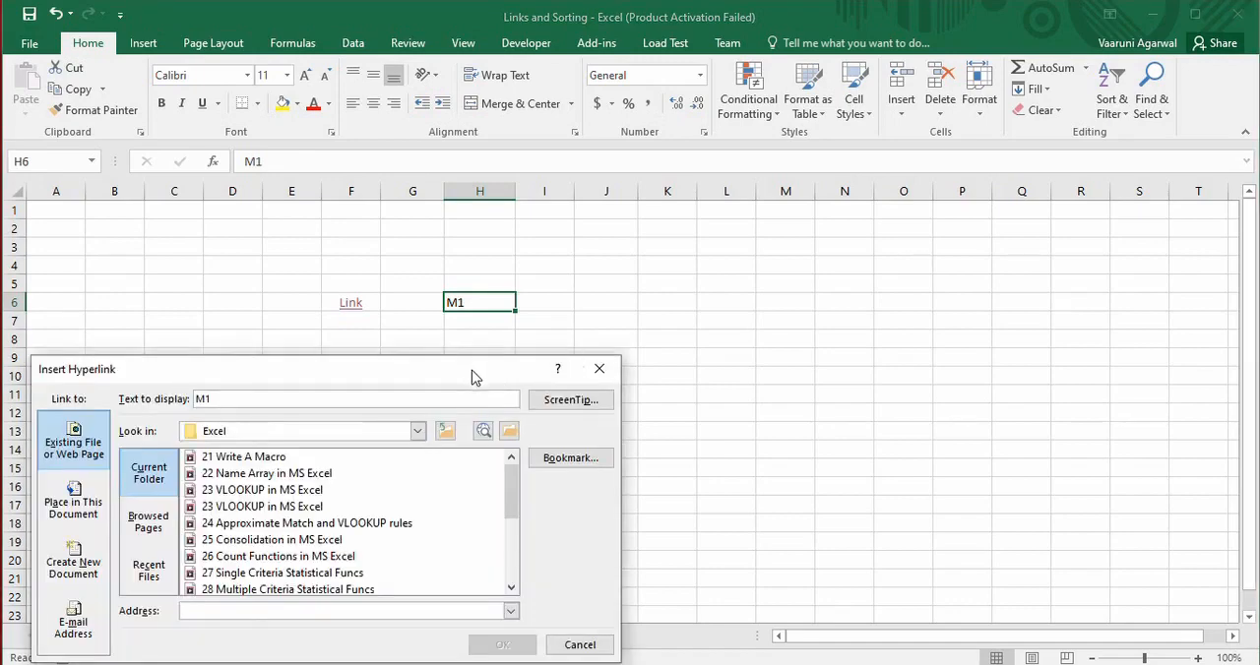
pyautogui.moveTo(473, 377); pyautogui.dragTo(966, 159)
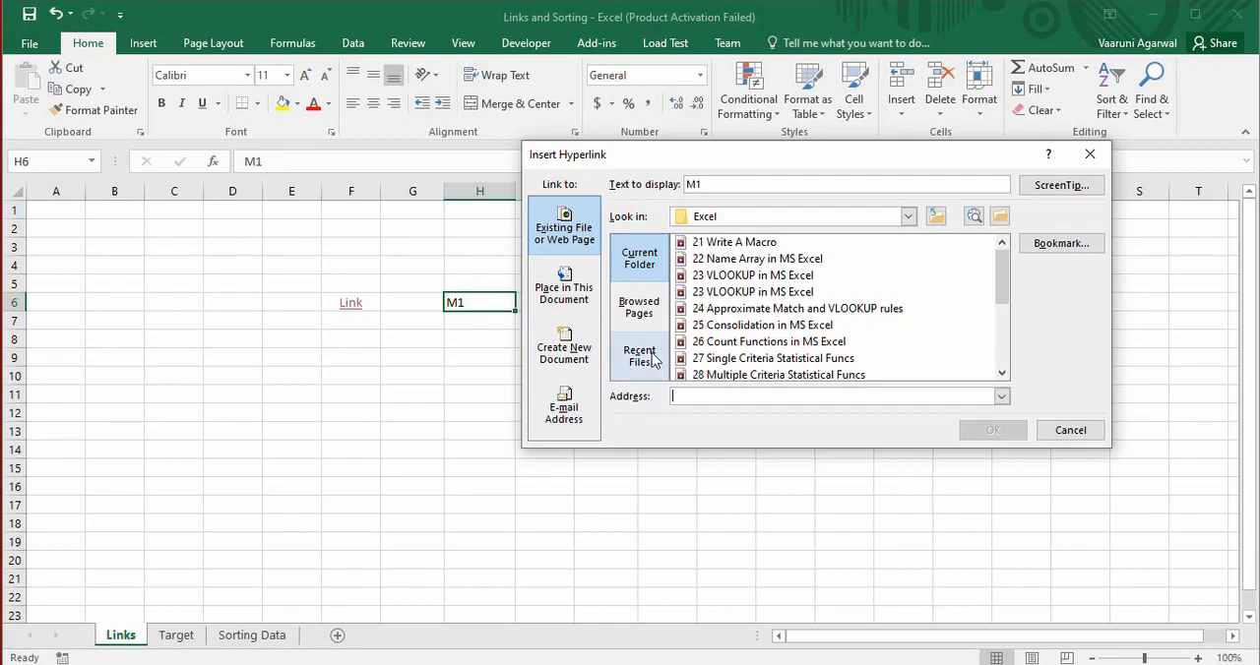
pyautogui.moveTo(998, 272); pyautogui.dragTo(998, 328)
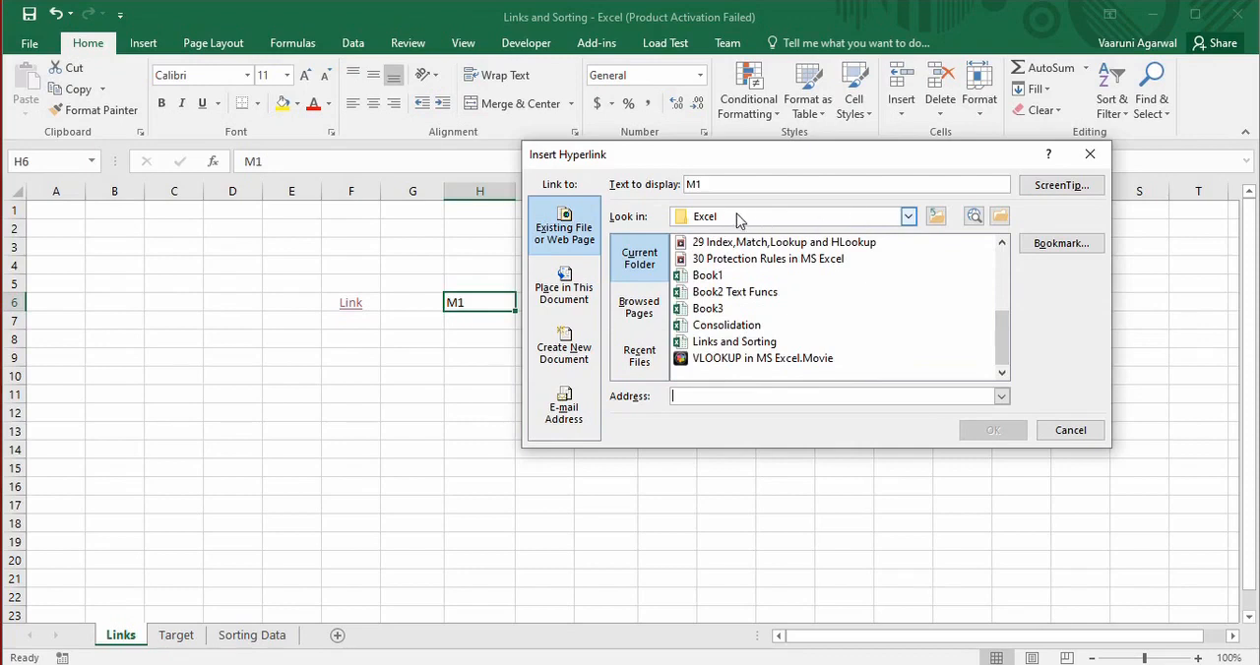
pyautogui.click(725, 333)
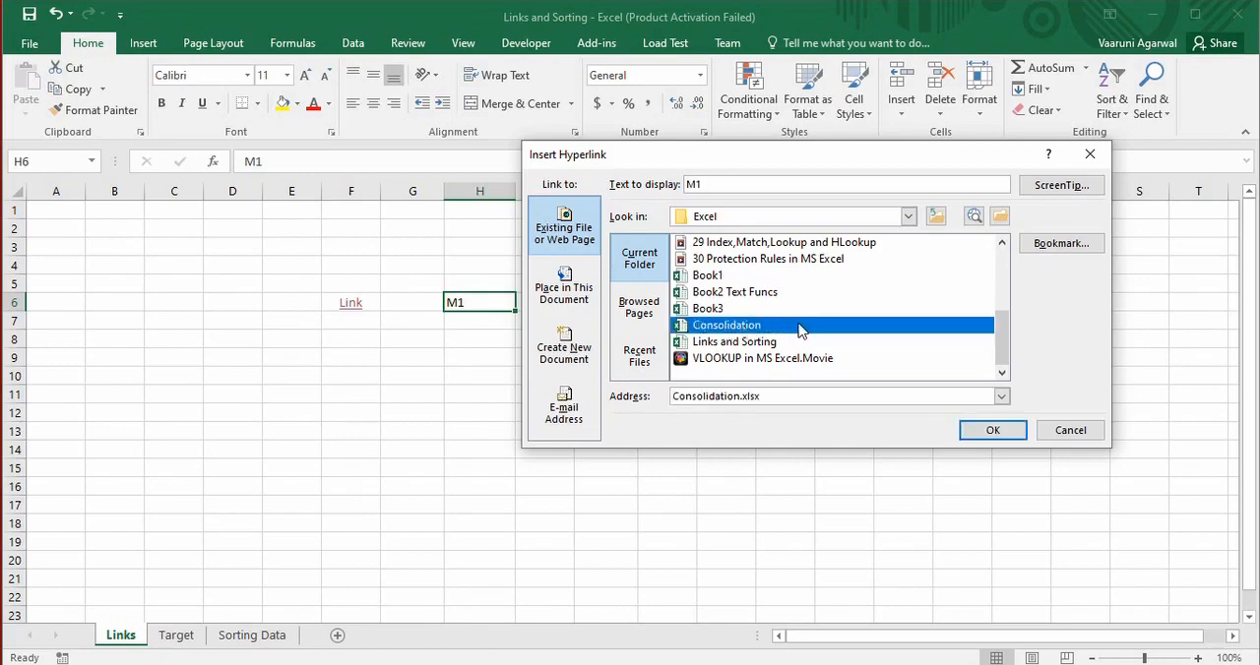
pyautogui.click(992, 433)
pyautogui.click(558, 305)
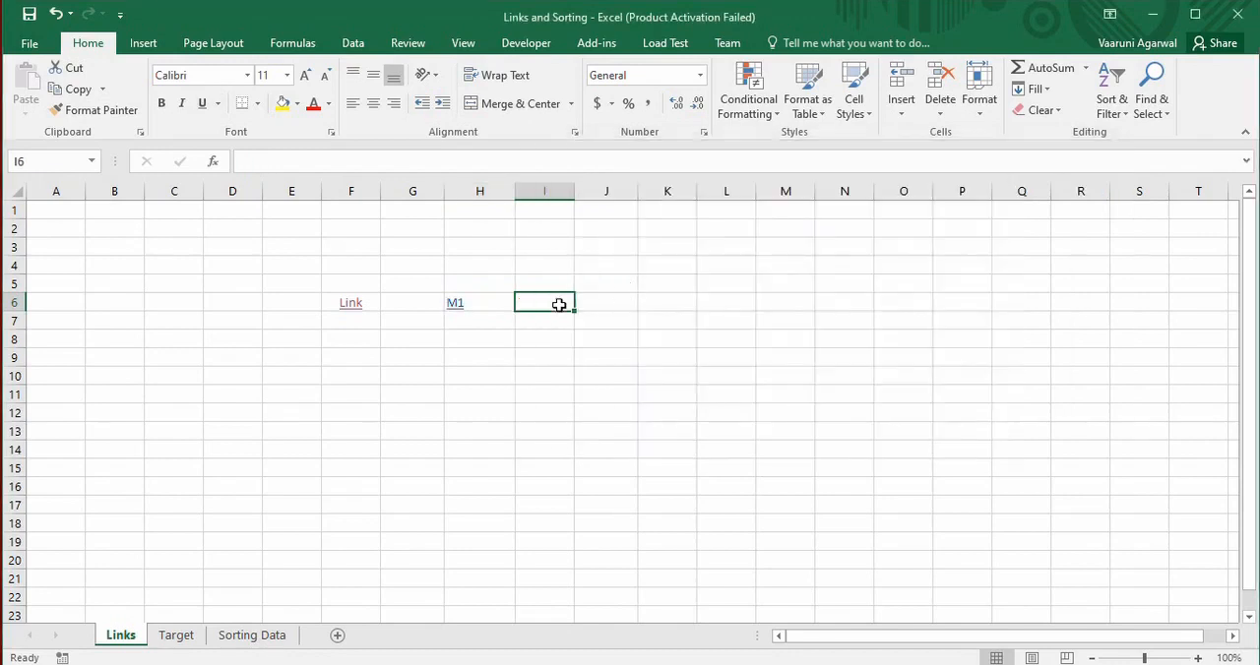
# Test the M1 hyperlink by opening the Consolidation workbook from it, and close that workbook again
pyautogui.click(491, 305)
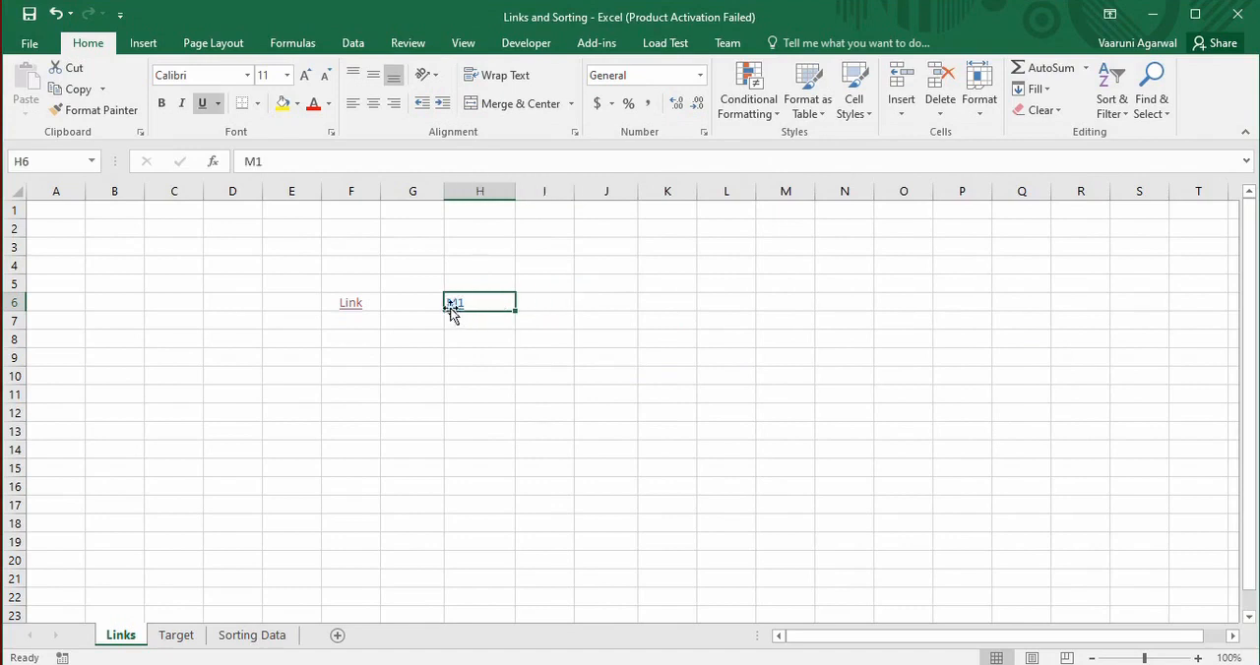
pyautogui.click(571, 308)
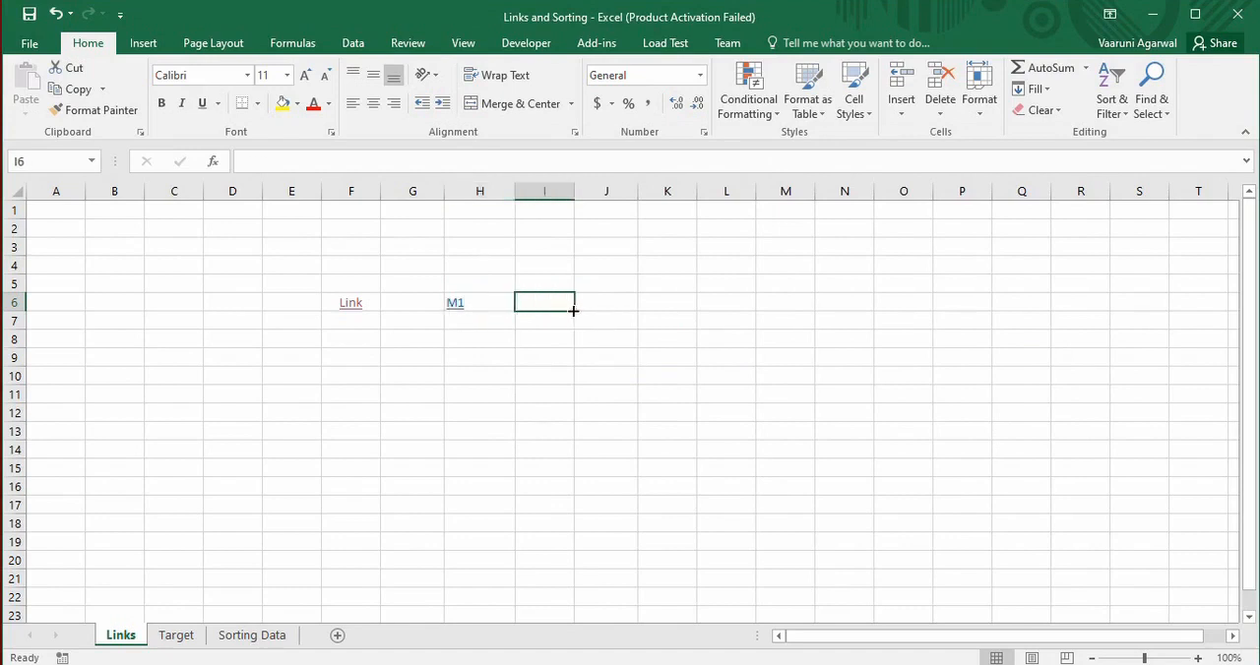
pyautogui.click(456, 305)
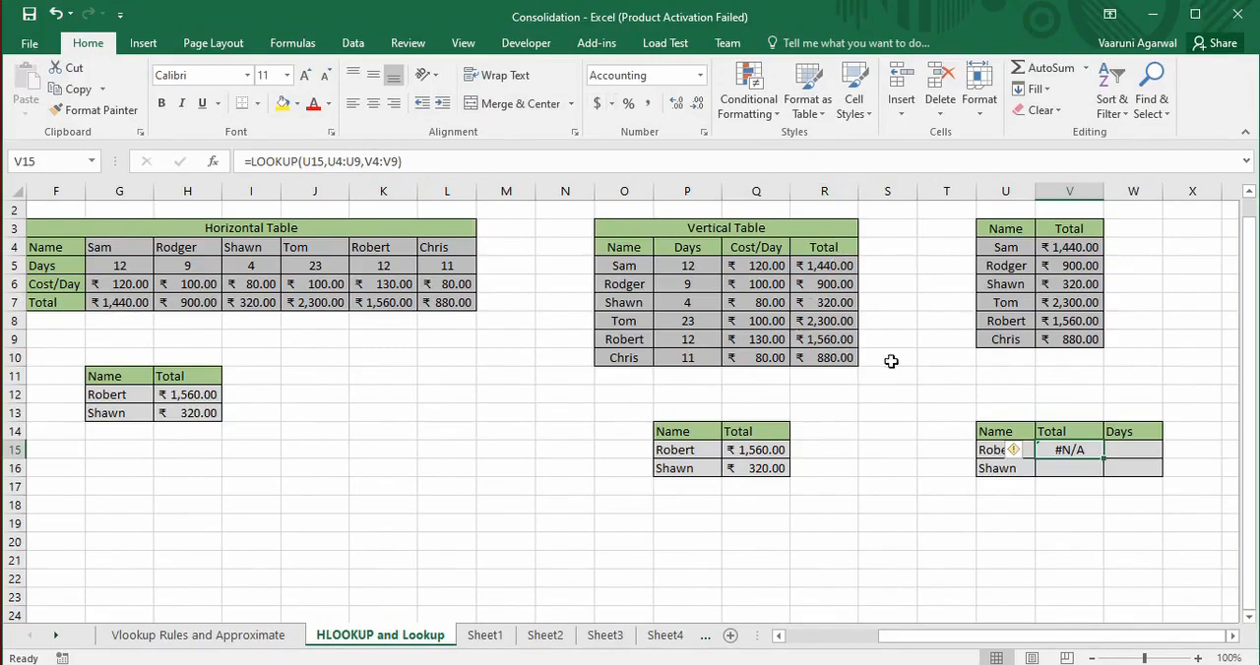
pyautogui.click(1237, 14)
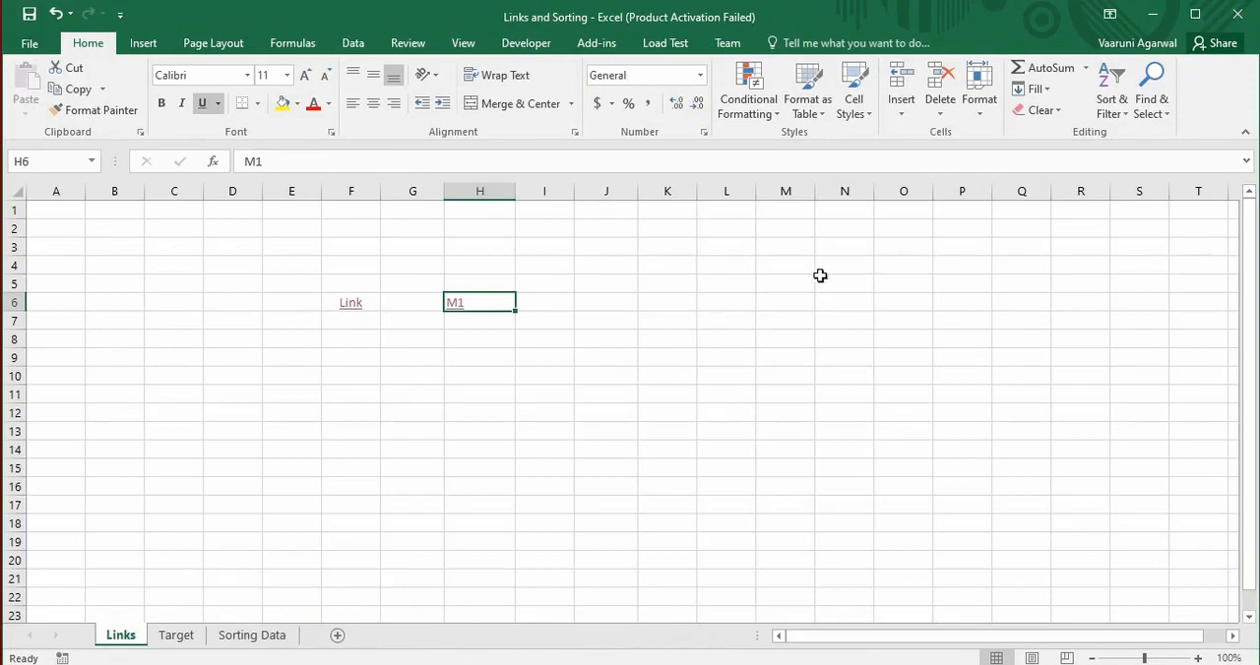
# Enter the text "M2" in cell J6 of the Links sheet
pyautogui.click(589, 301)
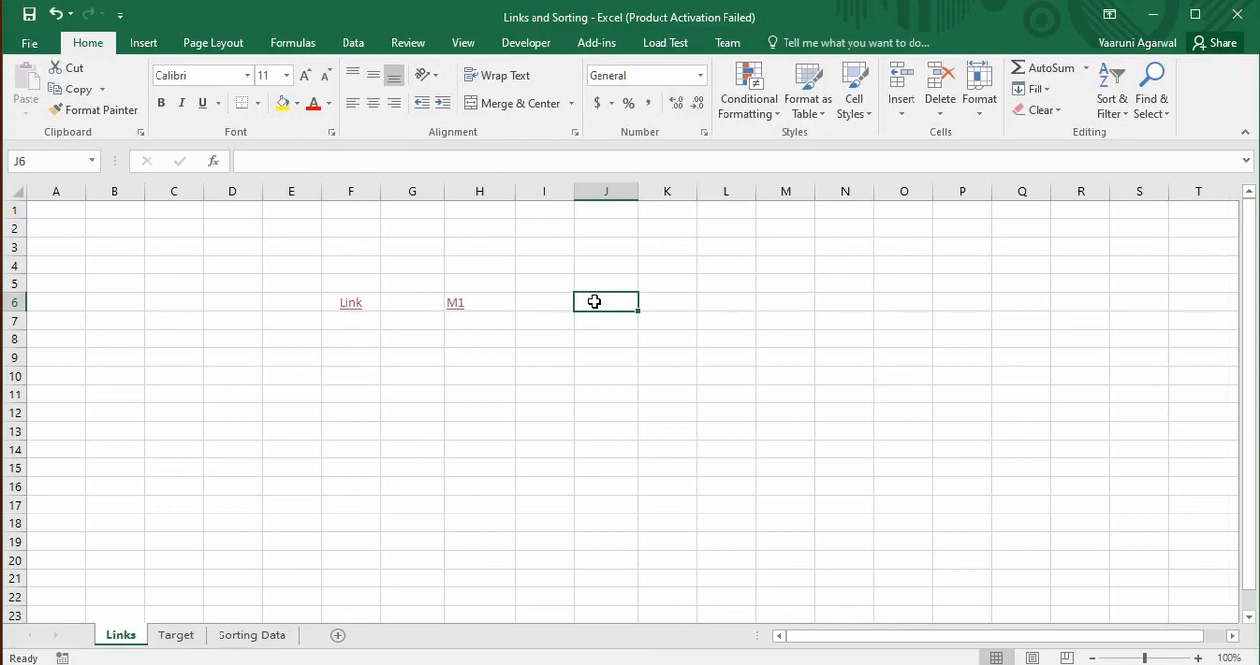
pyautogui.write('M2')
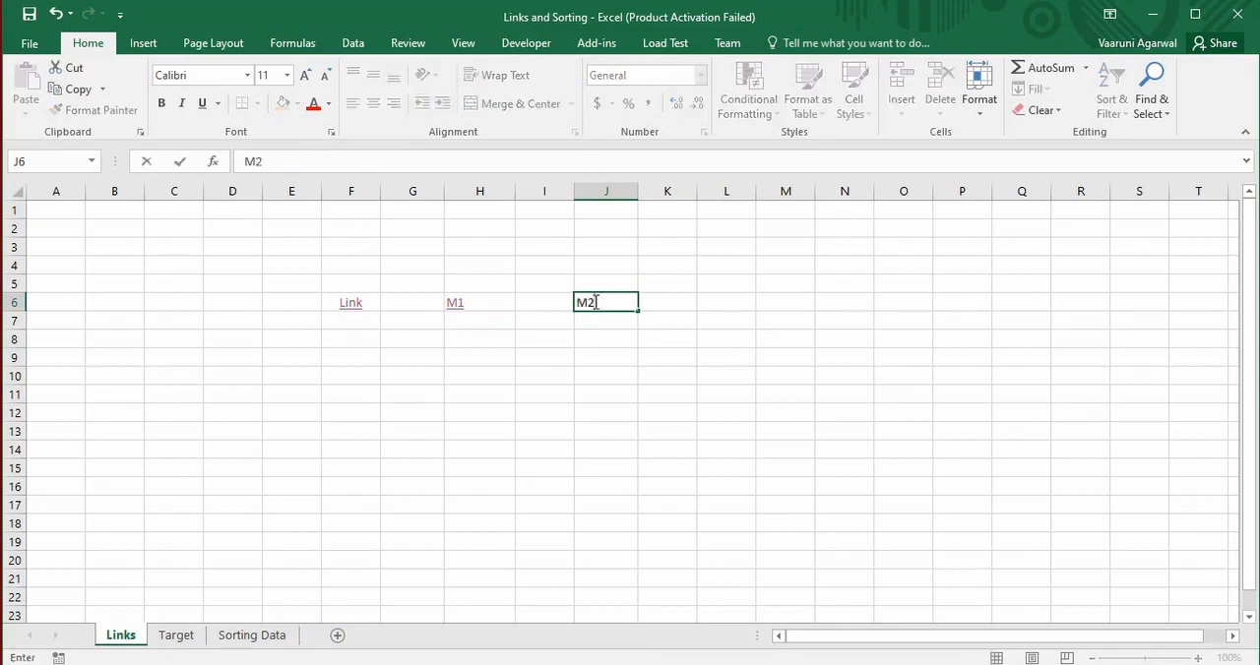
pyautogui.press('Return')
# Set up a hyperlink on cell J6 that creates a new document named Notepadfile.txt
pyautogui.click(596, 300)
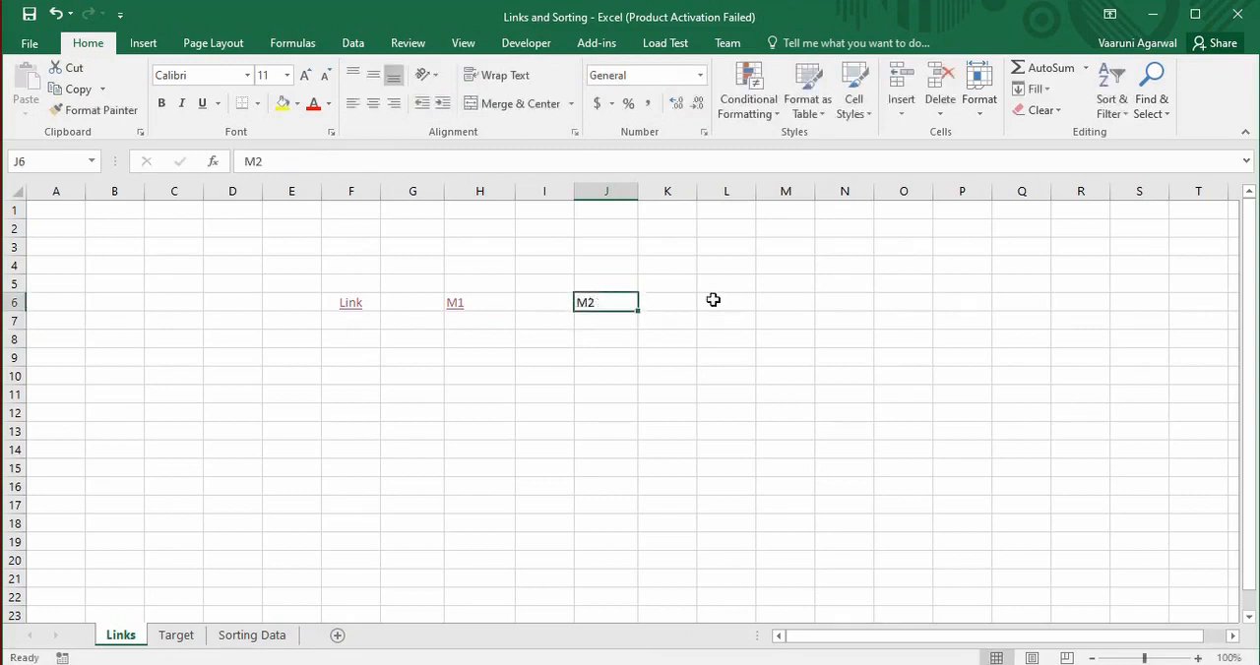
pyautogui.rightClick(615, 303)
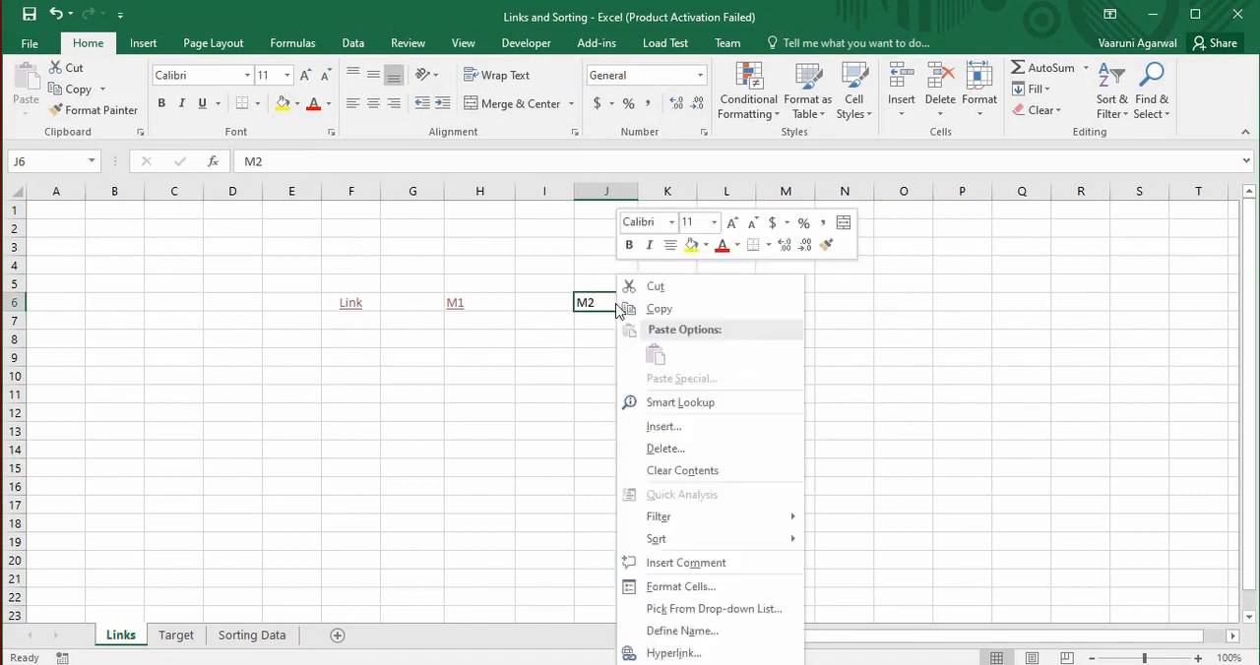
pyautogui.click(675, 653)
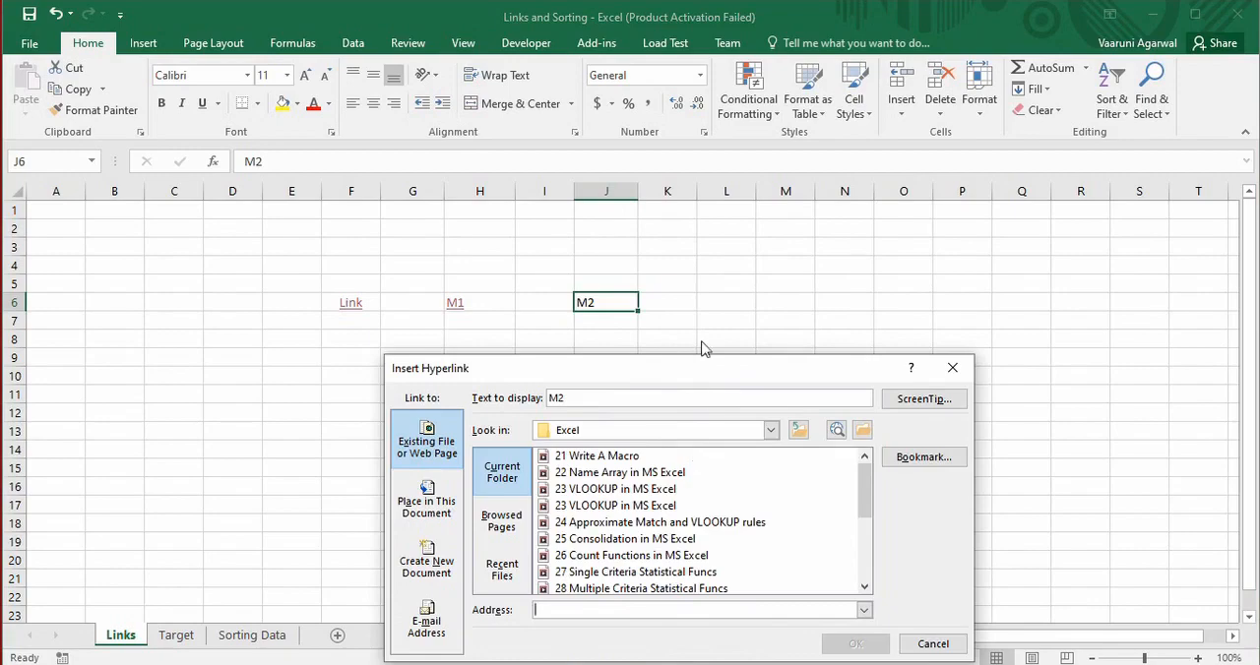
pyautogui.moveTo(689, 367); pyautogui.dragTo(289, 263)
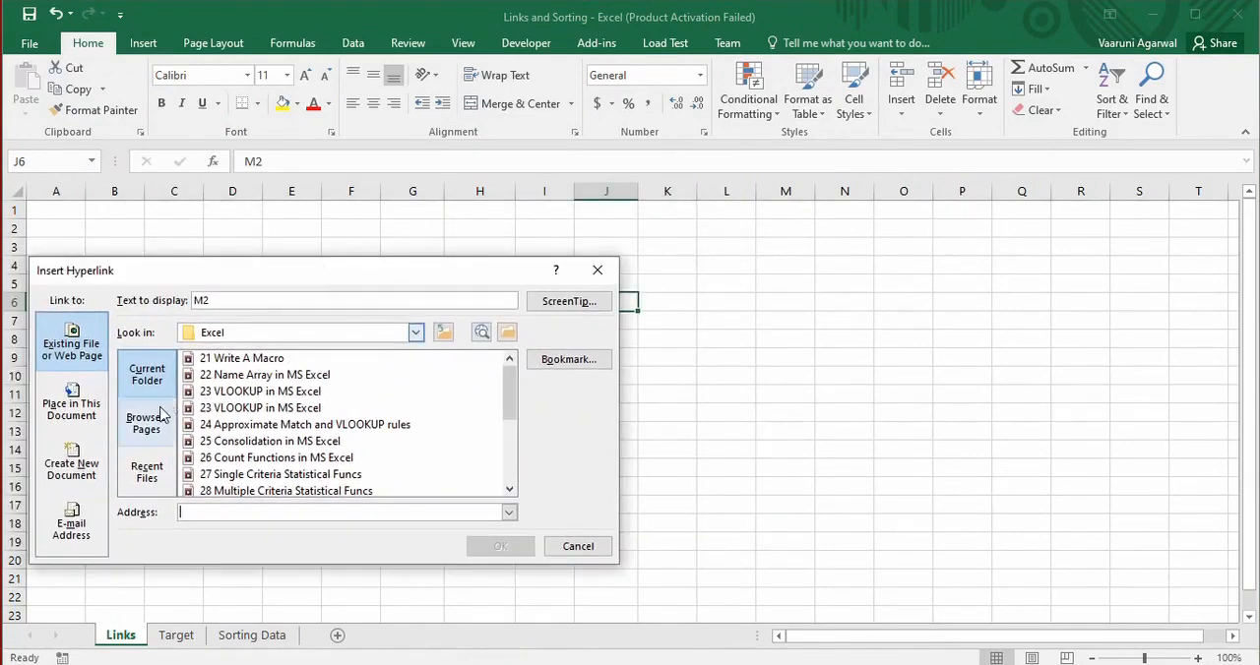
pyautogui.click(87, 455)
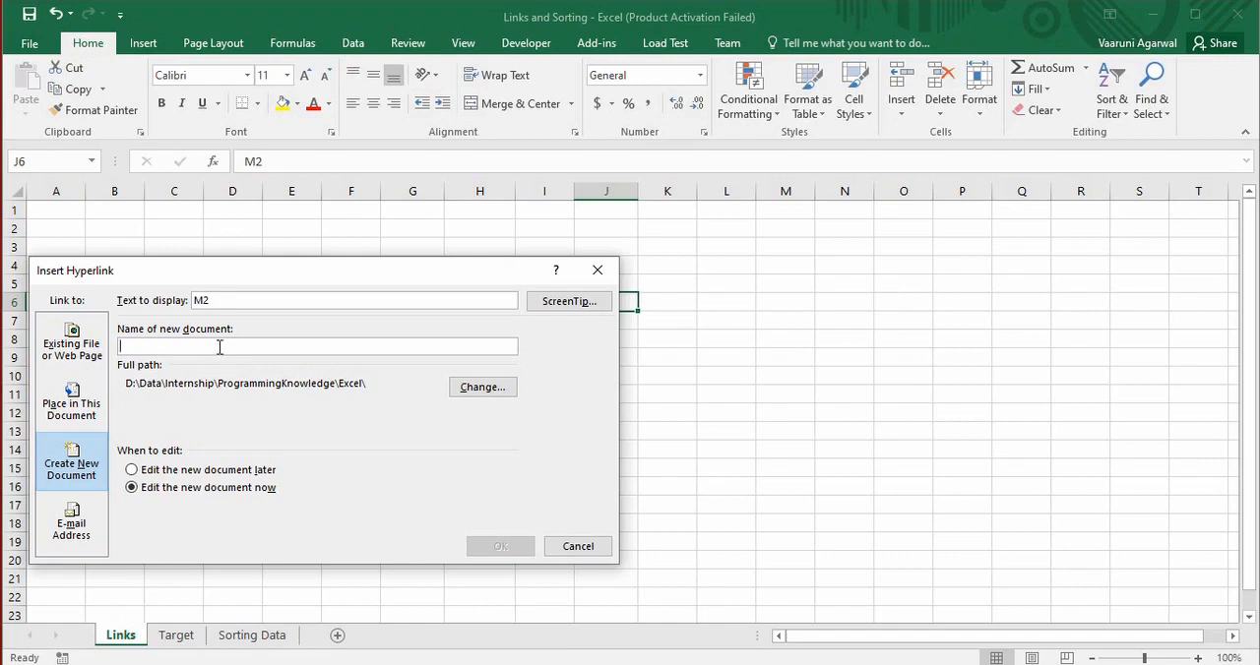
pyautogui.write('No')
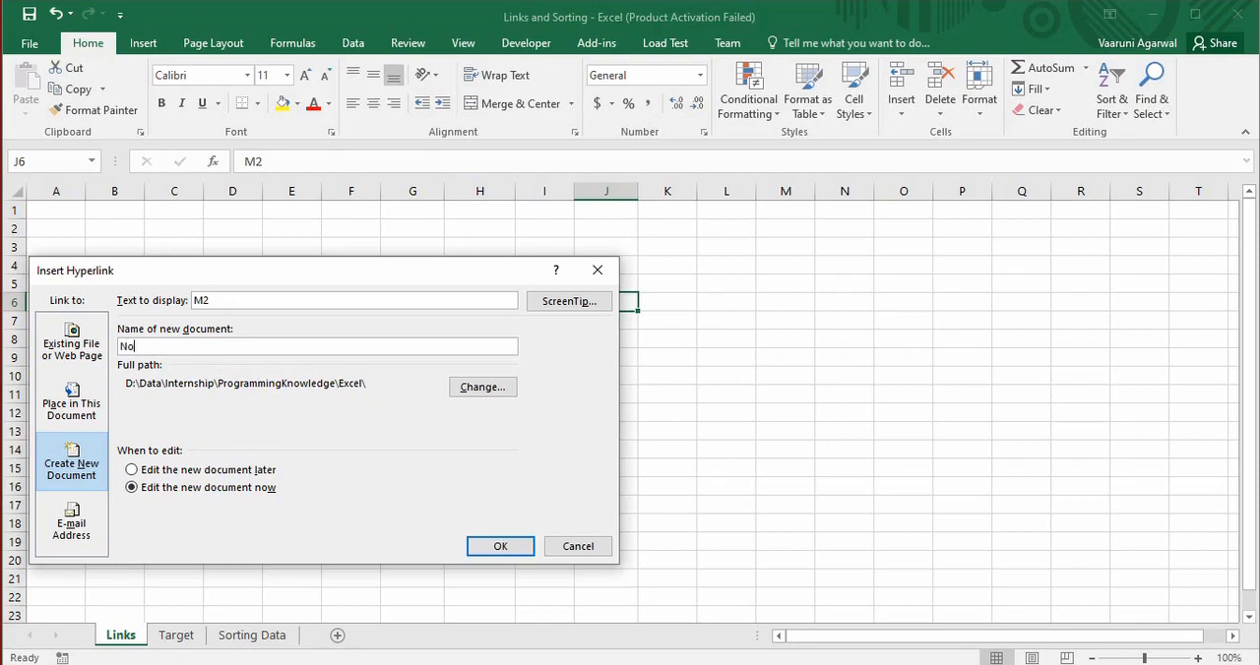
pyautogui.write('tepadfile')
pyautogui.write('.txt')
# Give the M2 hyperlink the ScreenTip text "Notepadfile" and create the link with its new document
pyautogui.click(567, 305)
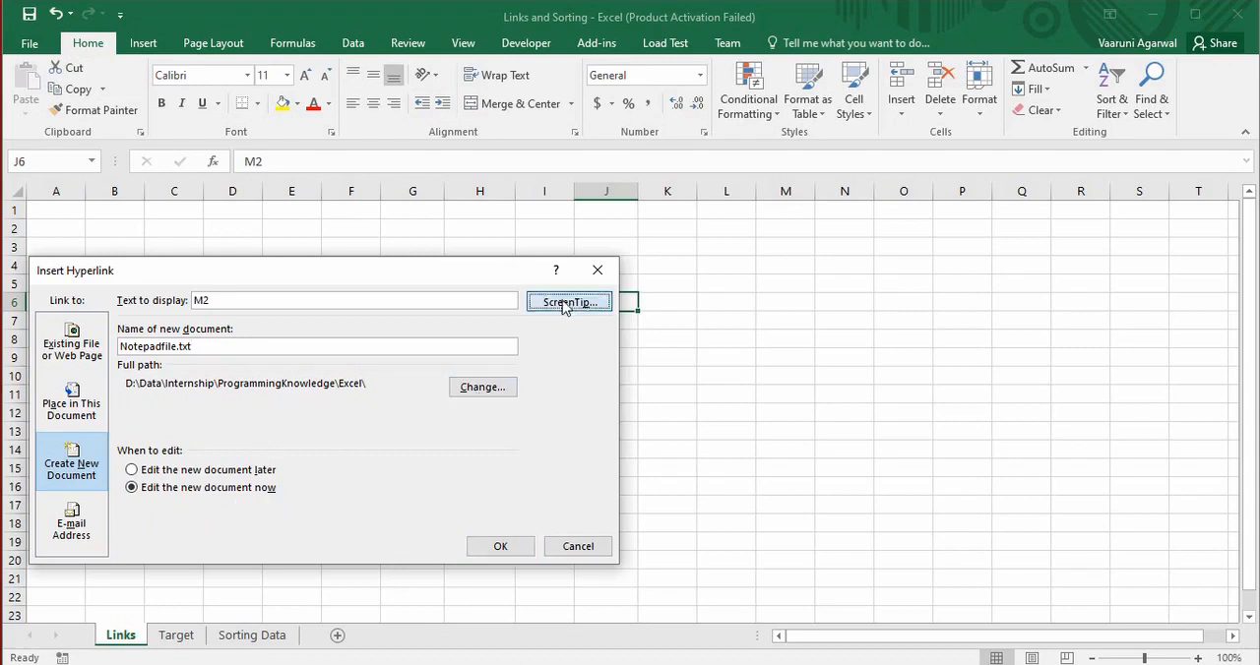
pyautogui.moveTo(670, 583); pyautogui.dragTo(448, 366)
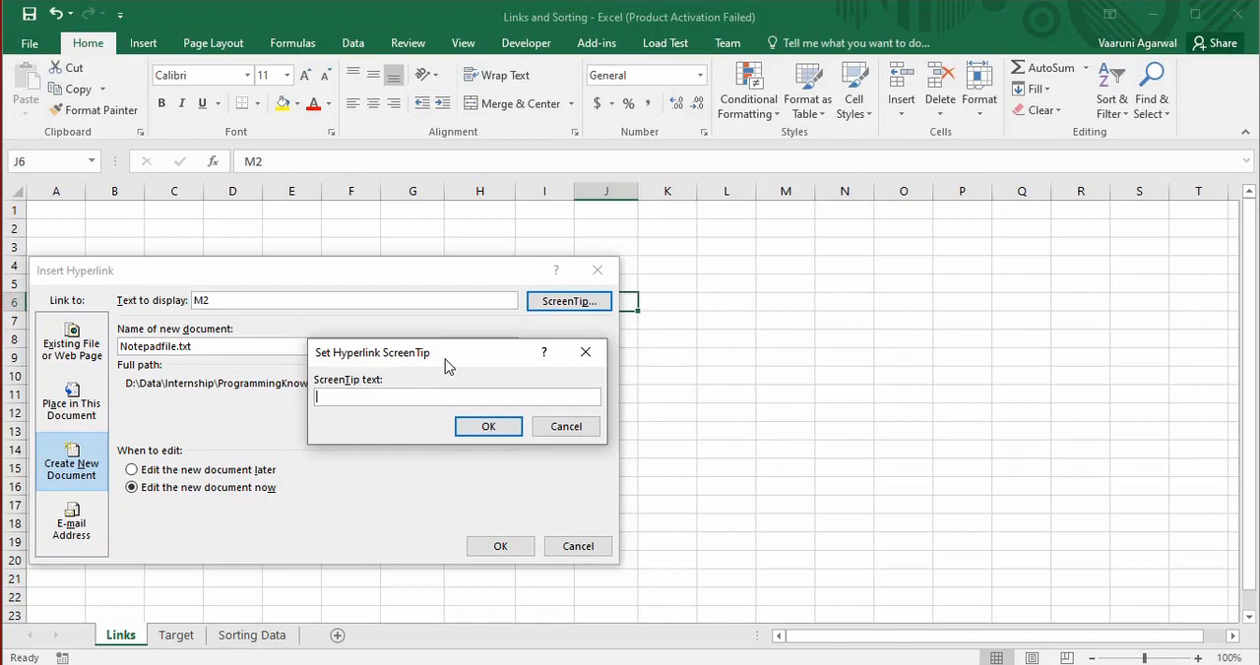
pyautogui.write('Notepadfile')
pyautogui.click(488, 429)
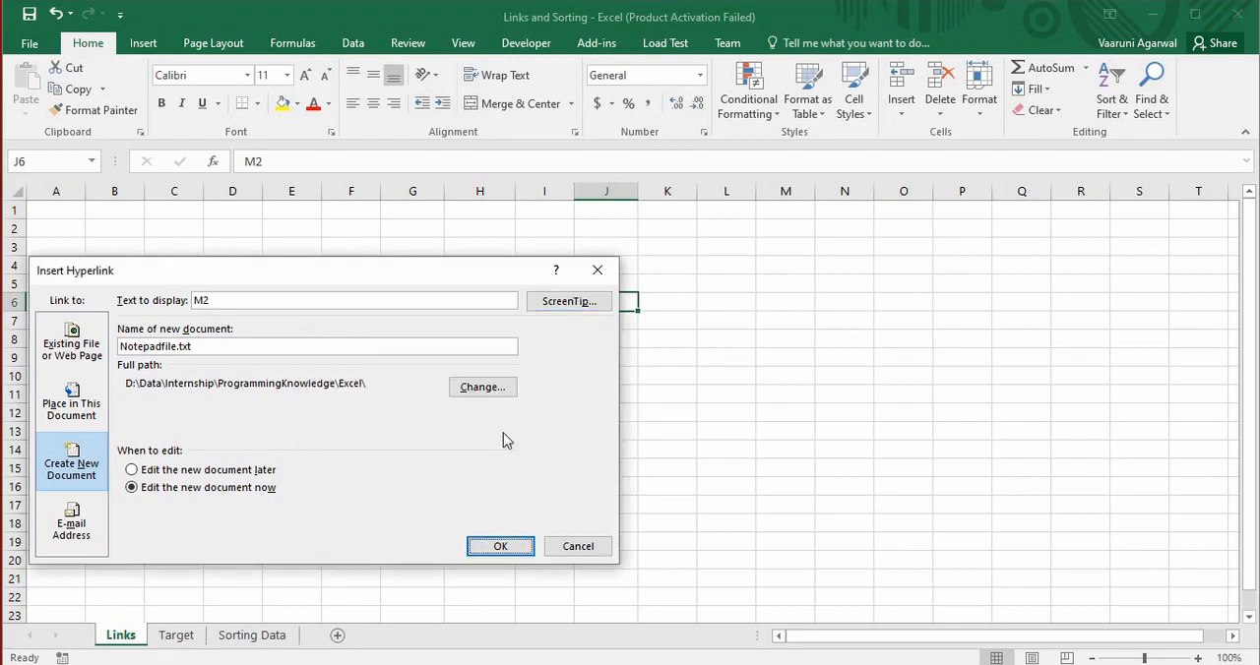
pyautogui.click(509, 553)
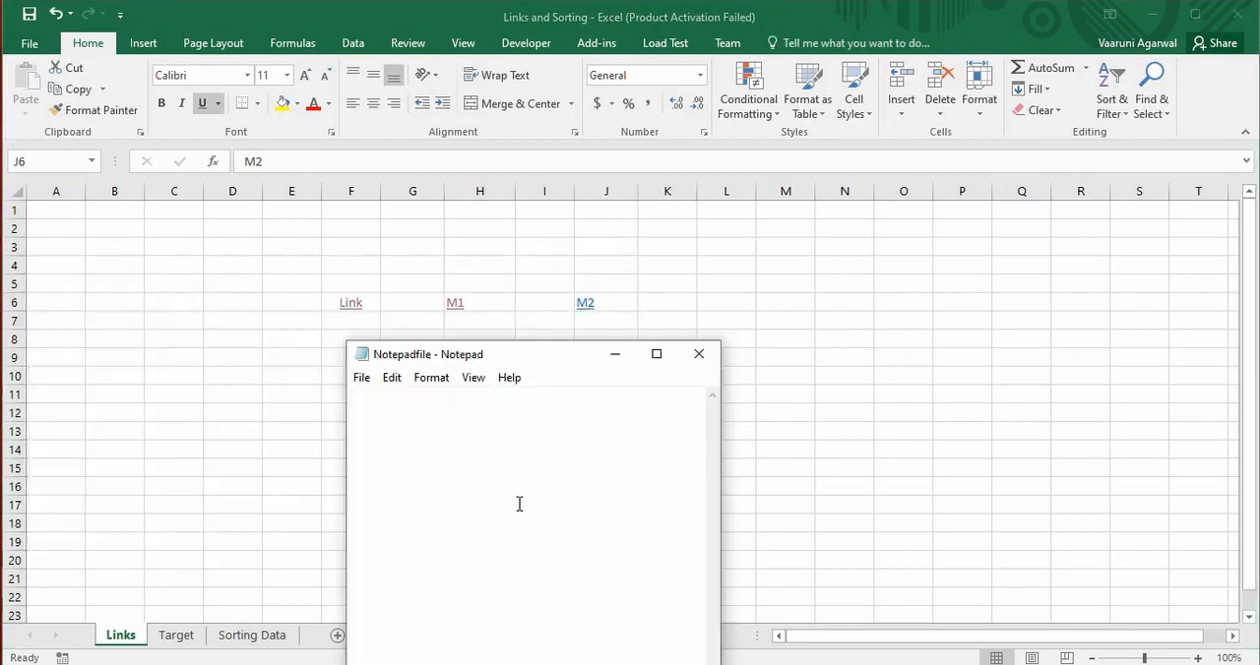
# Write "Add text" in the new Notepadfile document in Notepad, save it and close it
pyautogui.moveTo(535, 360); pyautogui.dragTo(878, 137)
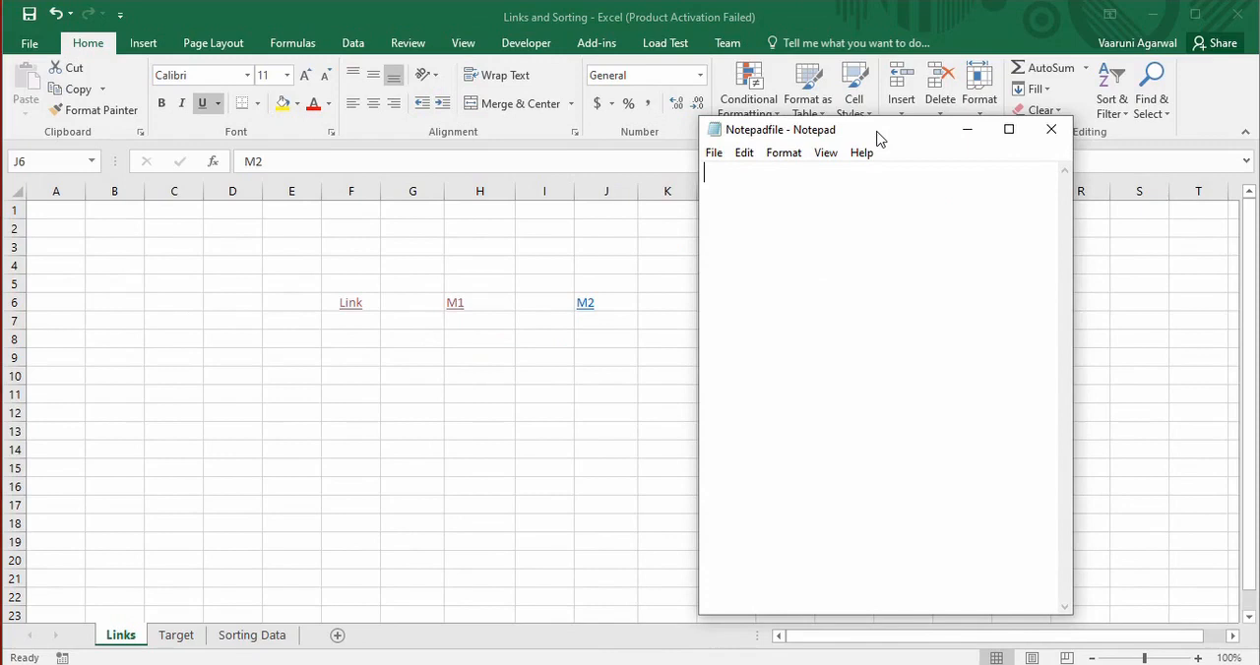
pyautogui.write('A')
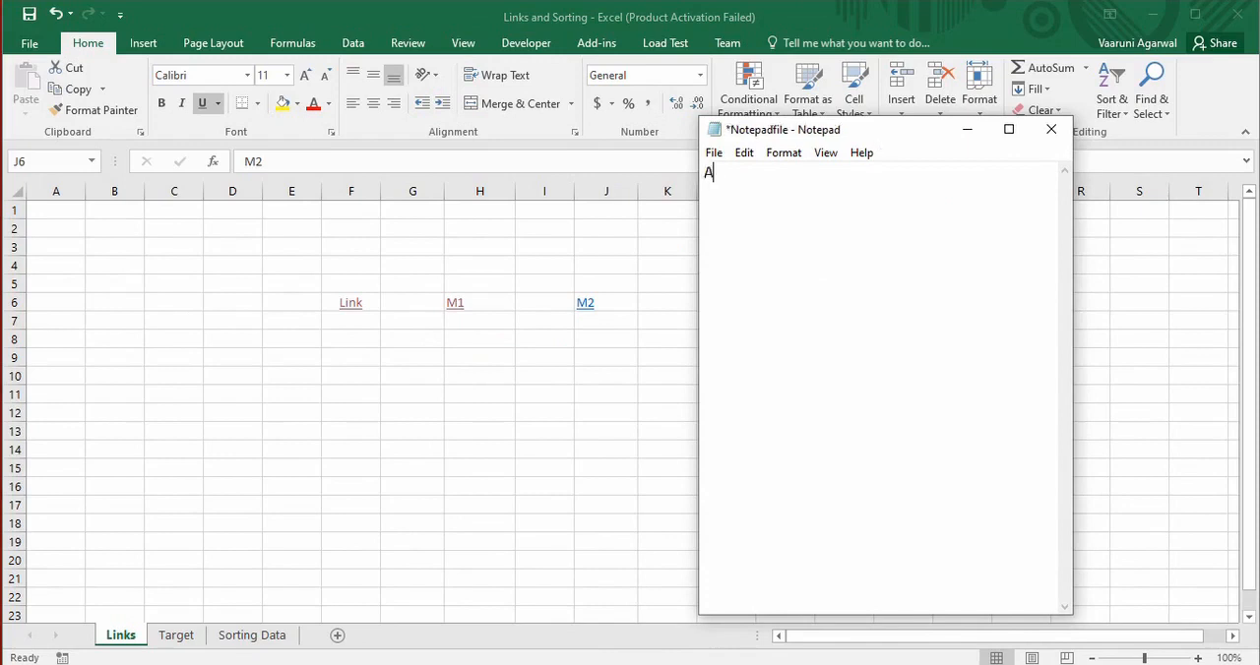
pyautogui.write('dd text')
pyautogui.click(714, 153)
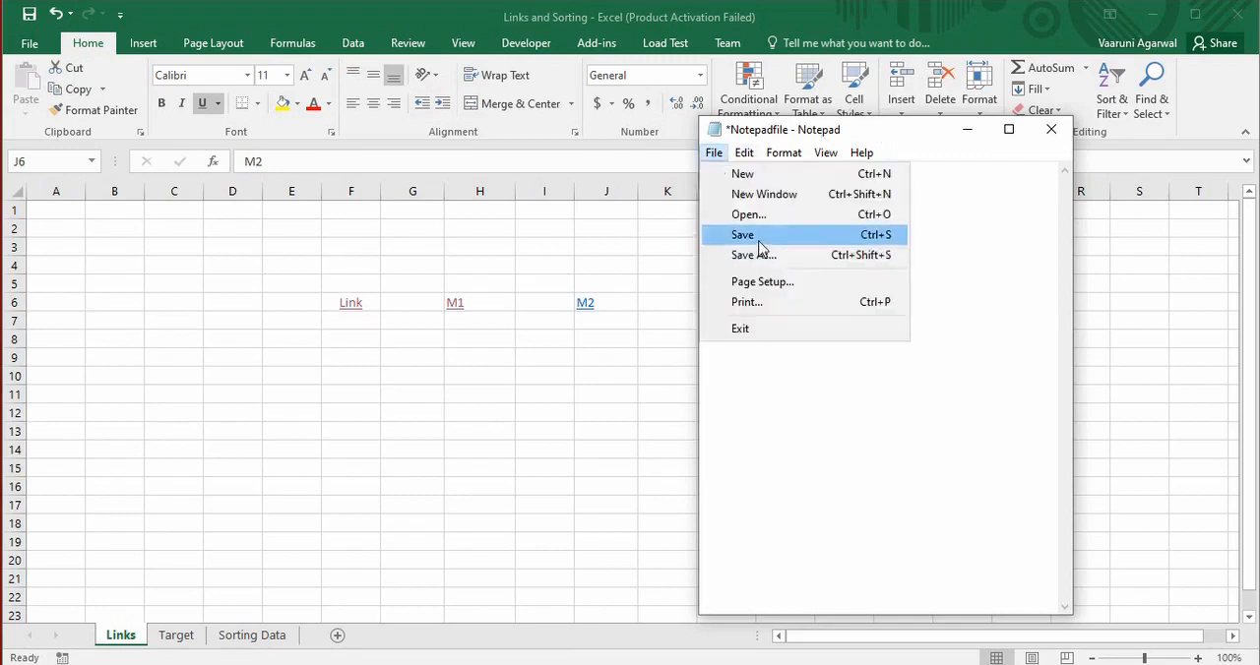
pyautogui.click(756, 236)
pyautogui.click(1051, 130)
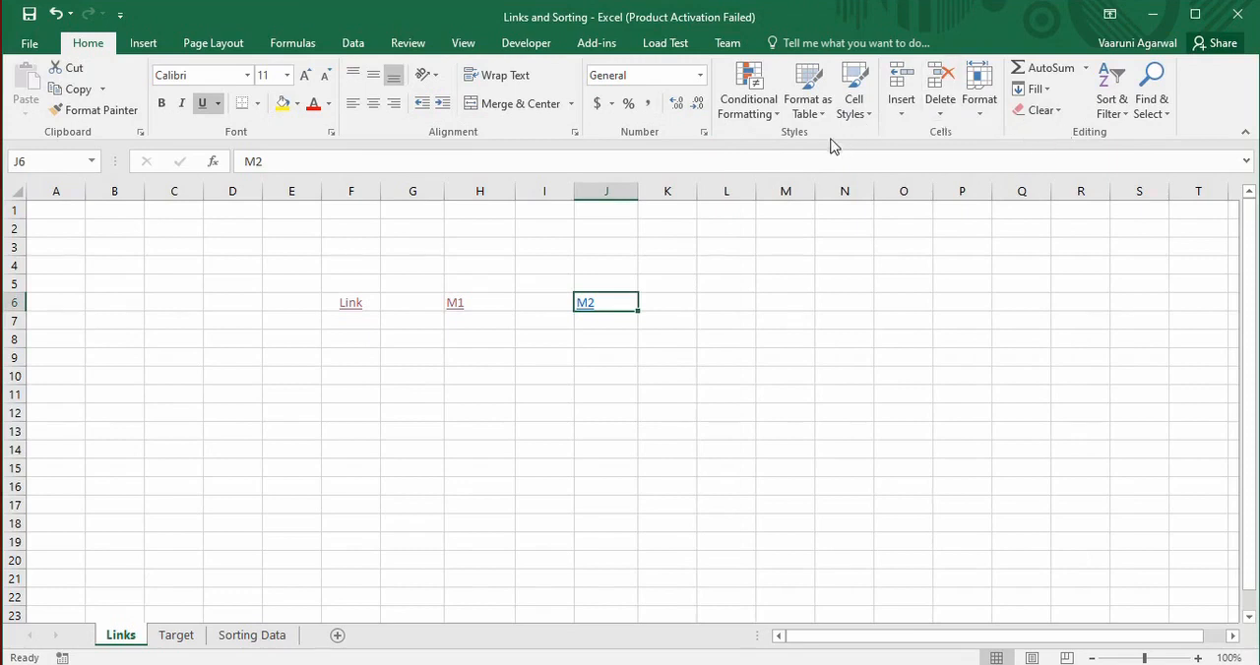
# Open the M2 link's document in Notepad, add "Sample" on a second line, save it and close it
pyautogui.click(590, 313)
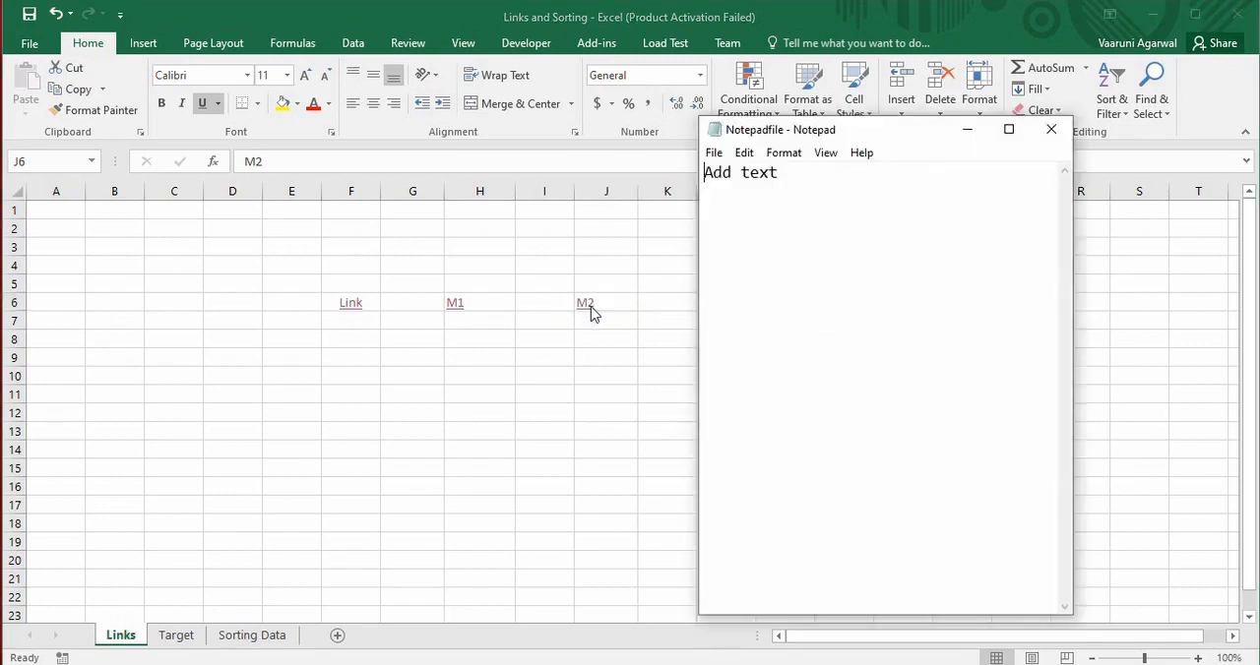
pyautogui.moveTo(827, 133); pyautogui.dragTo(884, 104)
pyautogui.click(837, 145)
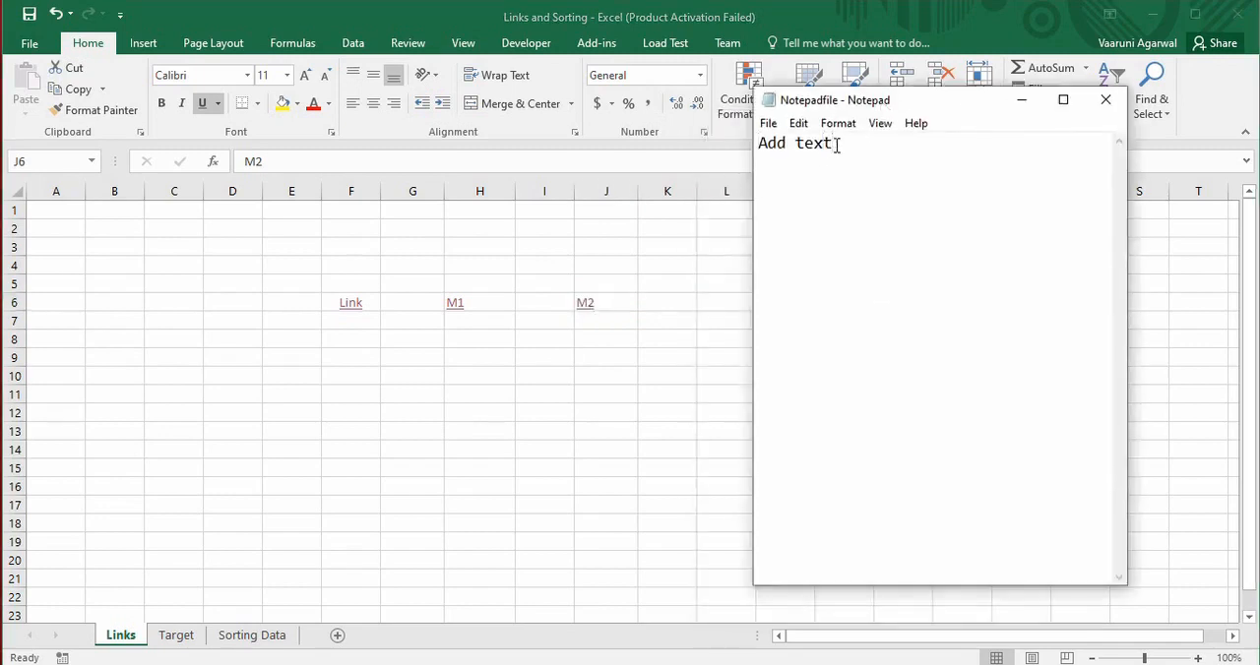
pyautogui.press('Return')
pyautogui.write('Sampl')
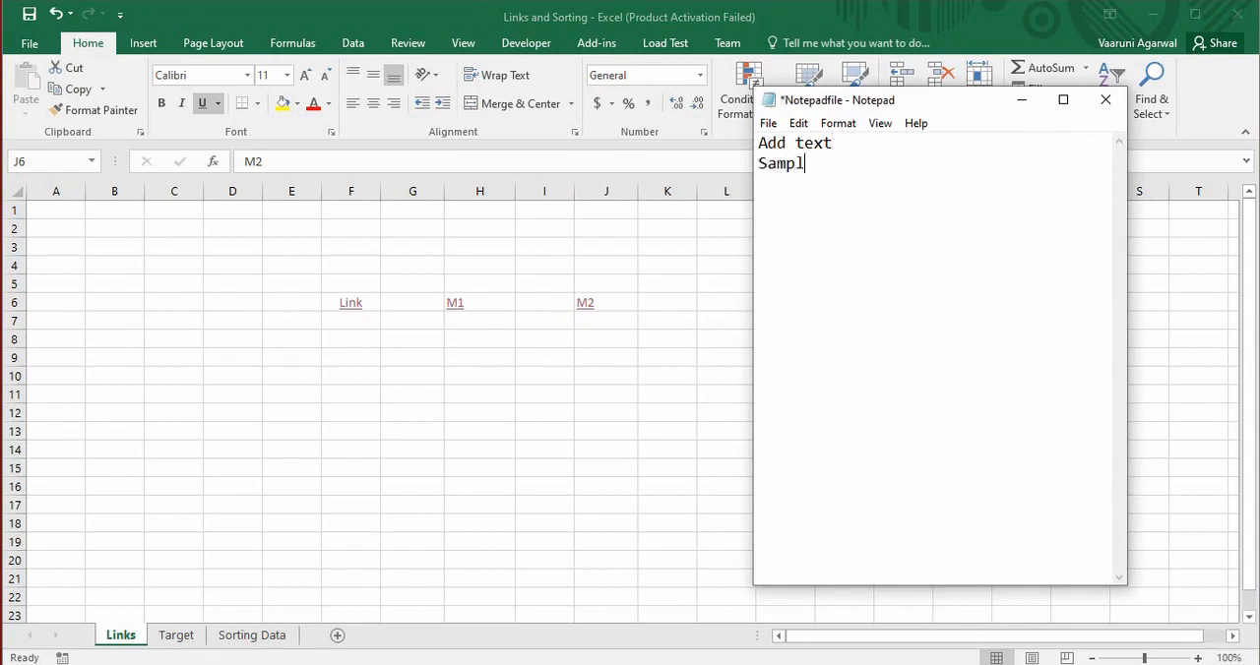
pyautogui.write('e')
pyautogui.hotkey('ctrl', 's')
pyautogui.click(1105, 101)
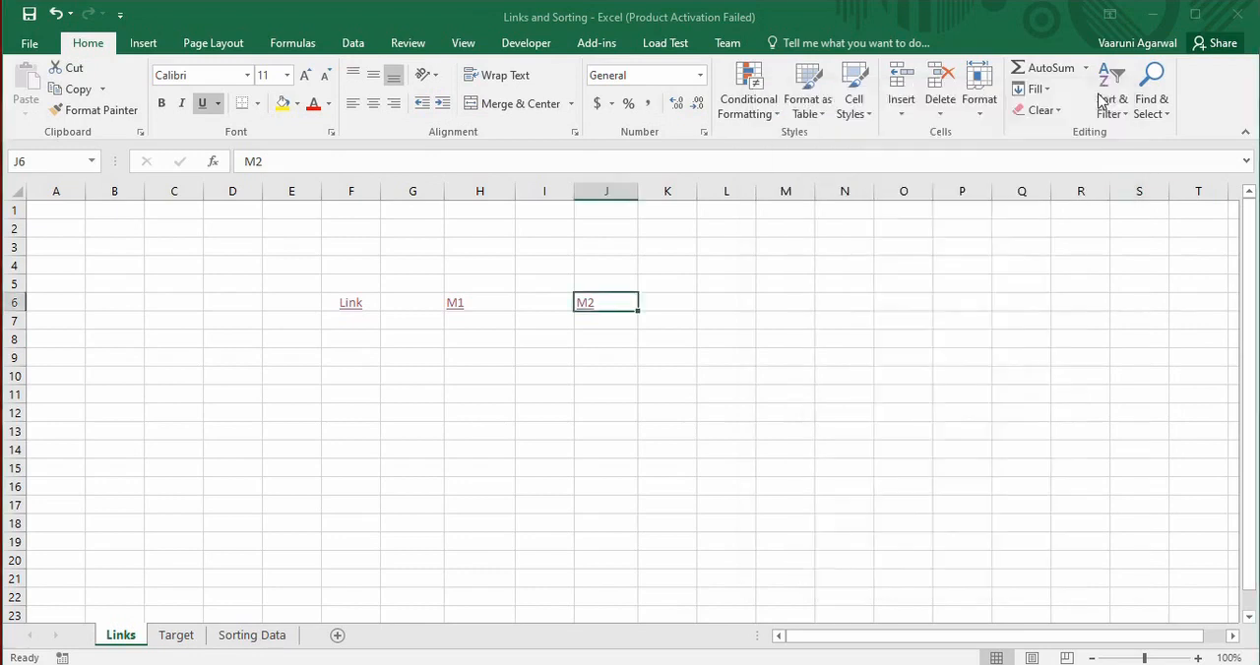
# Follow the M2 link again to check the edited text document, and close Notepad
pyautogui.click(616, 326)
pyautogui.click(604, 303)
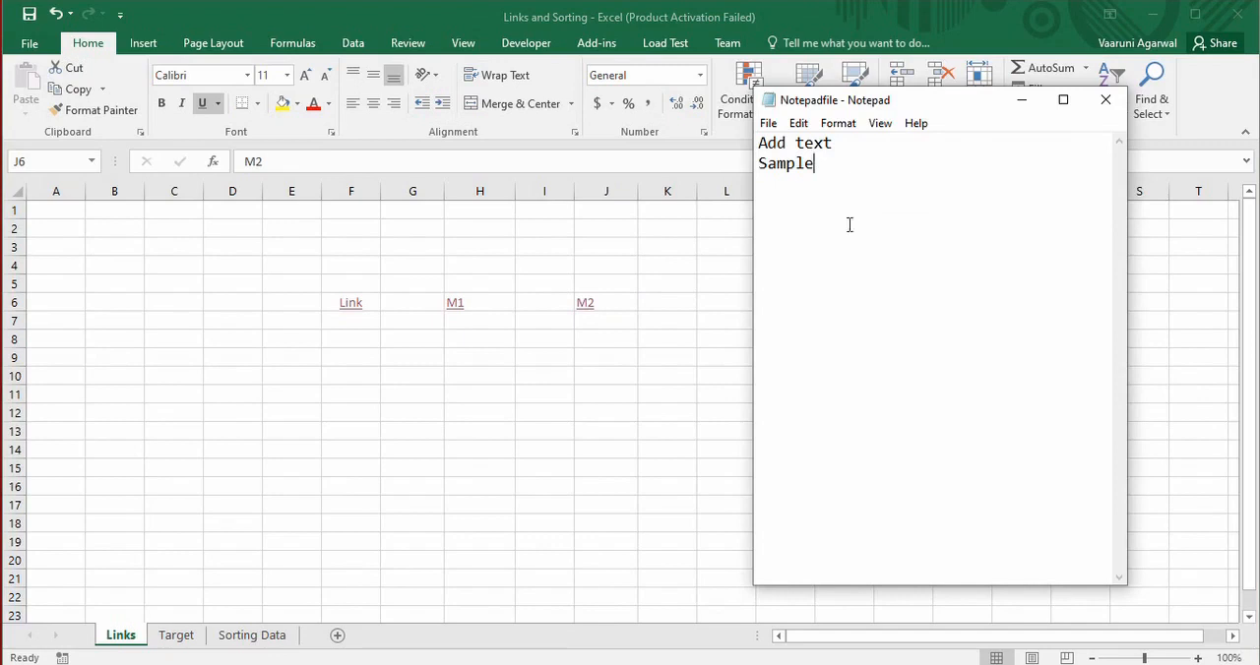
pyautogui.click(1105, 99)
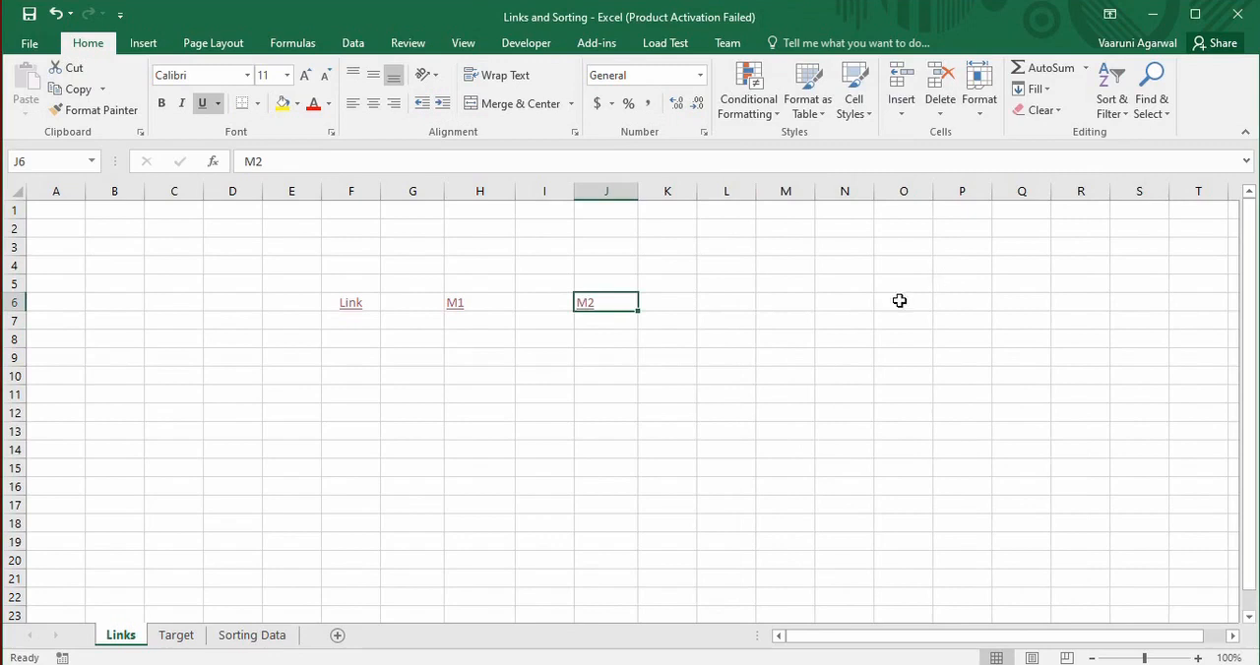
# Enter the text "M3" in cell L6 of the Links sheet
pyautogui.click(740, 307)
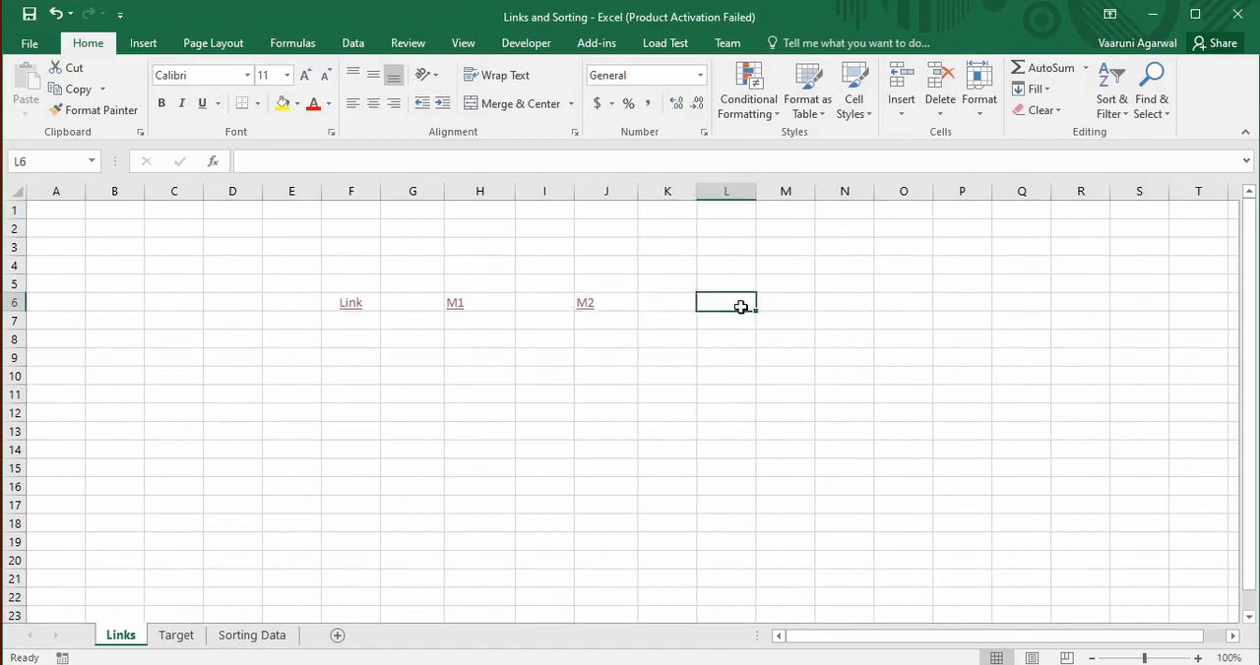
pyautogui.write('M3')
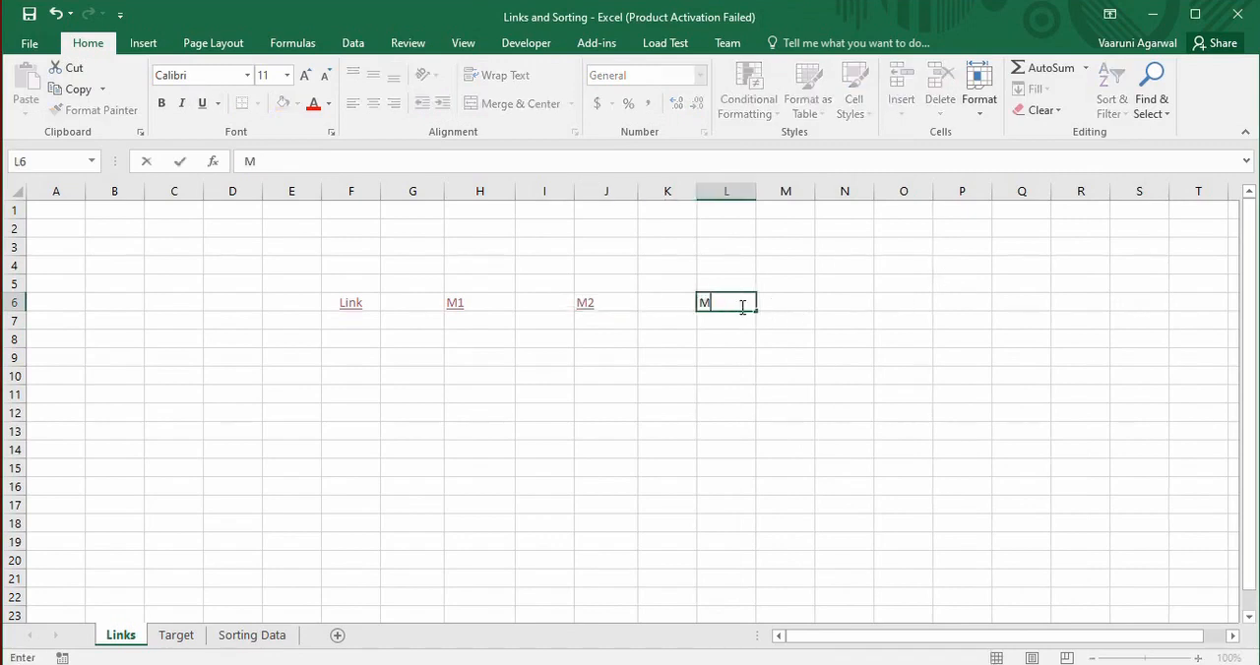
pyautogui.press('Return')
# Insert a hyperlink on cell L6 that points to cell G5 of the Target sheet in this workbook
pyautogui.click(741, 307)
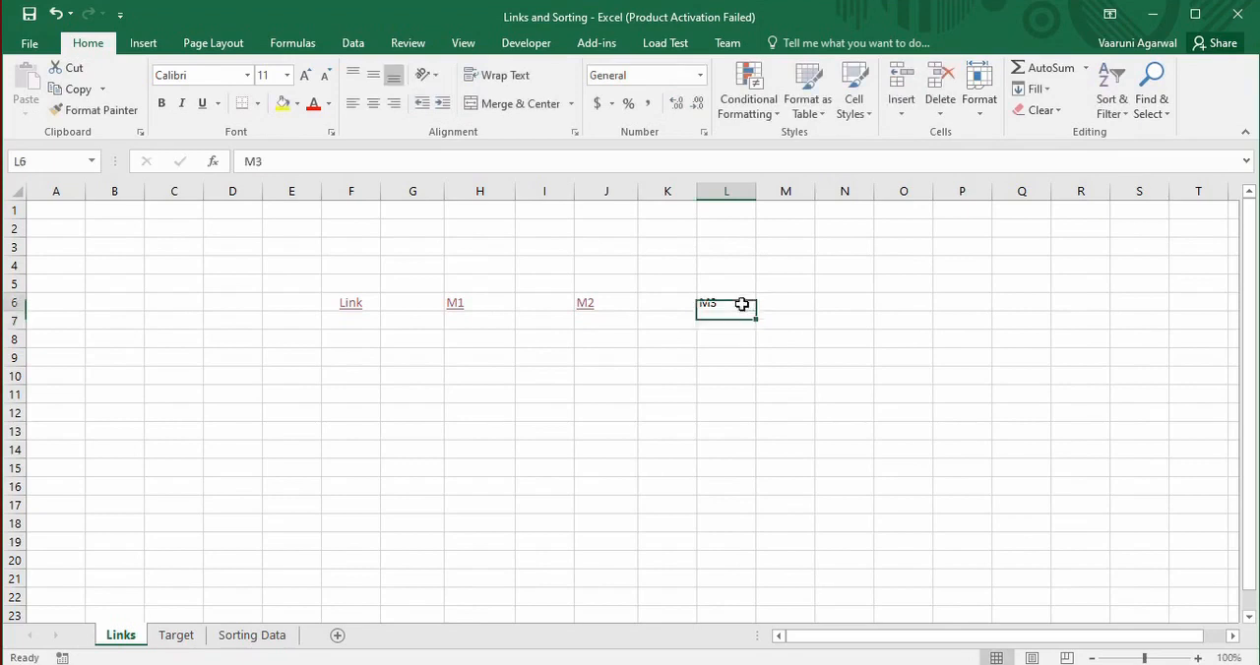
pyautogui.click(143, 44)
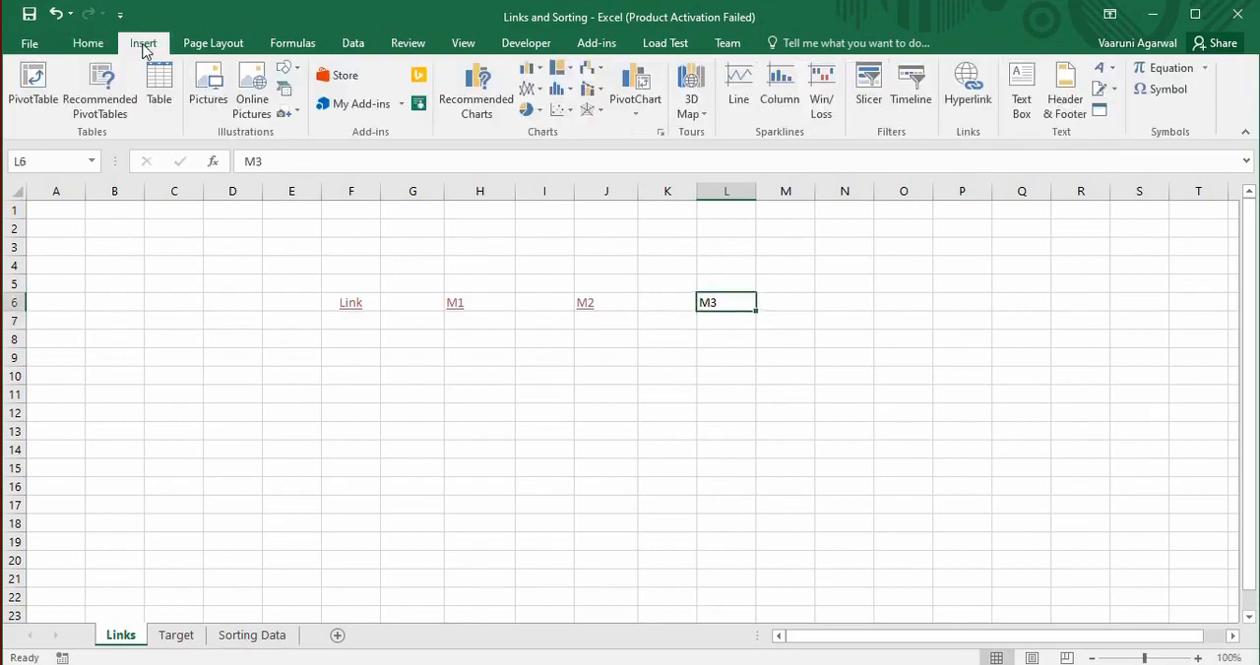
pyautogui.click(967, 84)
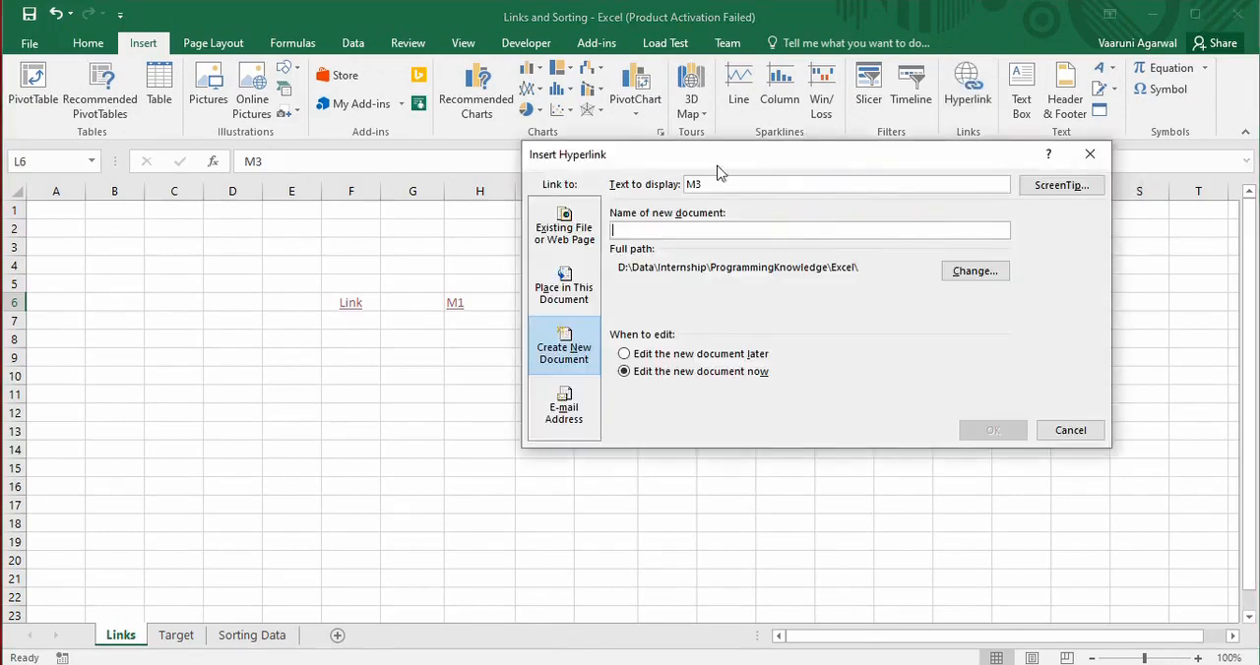
pyautogui.click(582, 291)
pyautogui.moveTo(740, 158); pyautogui.dragTo(656, 173)
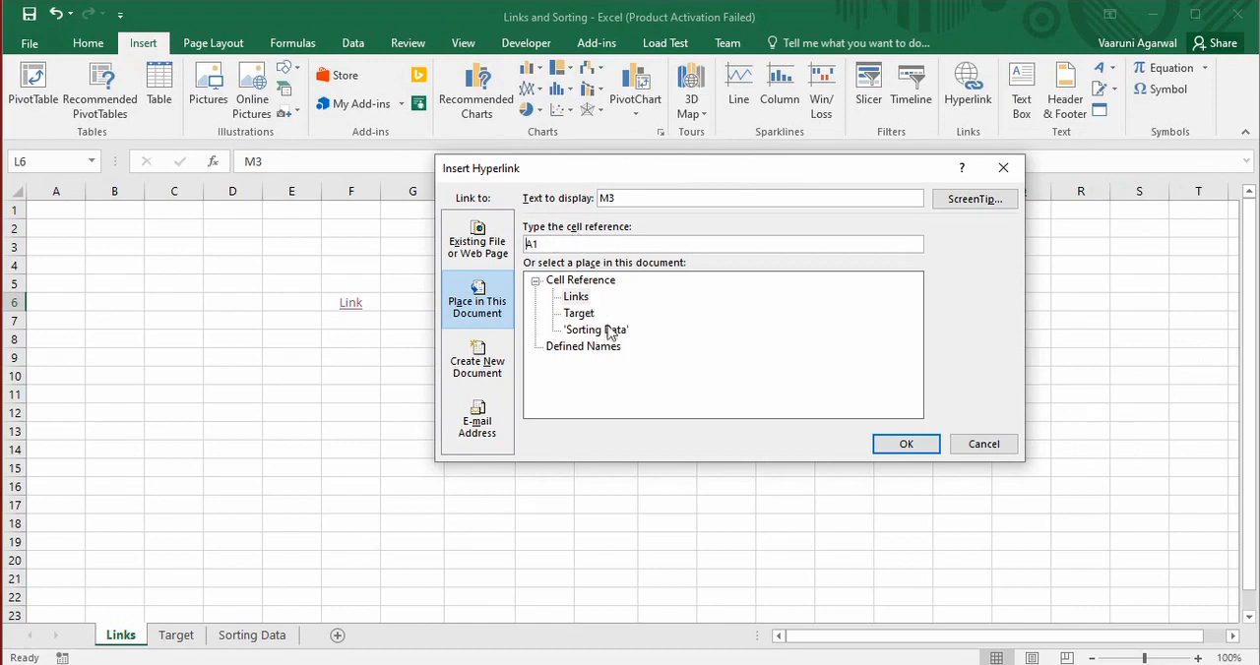
pyautogui.click(581, 313)
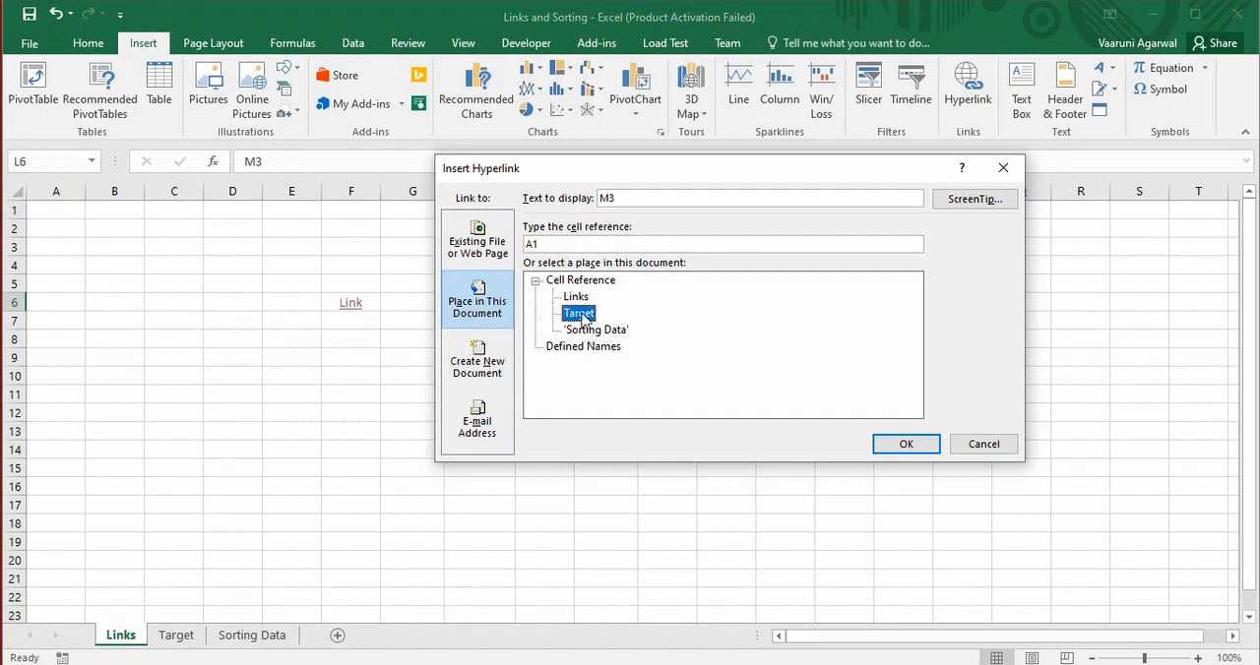
pyautogui.moveTo(543, 246); pyautogui.dragTo(509, 245)
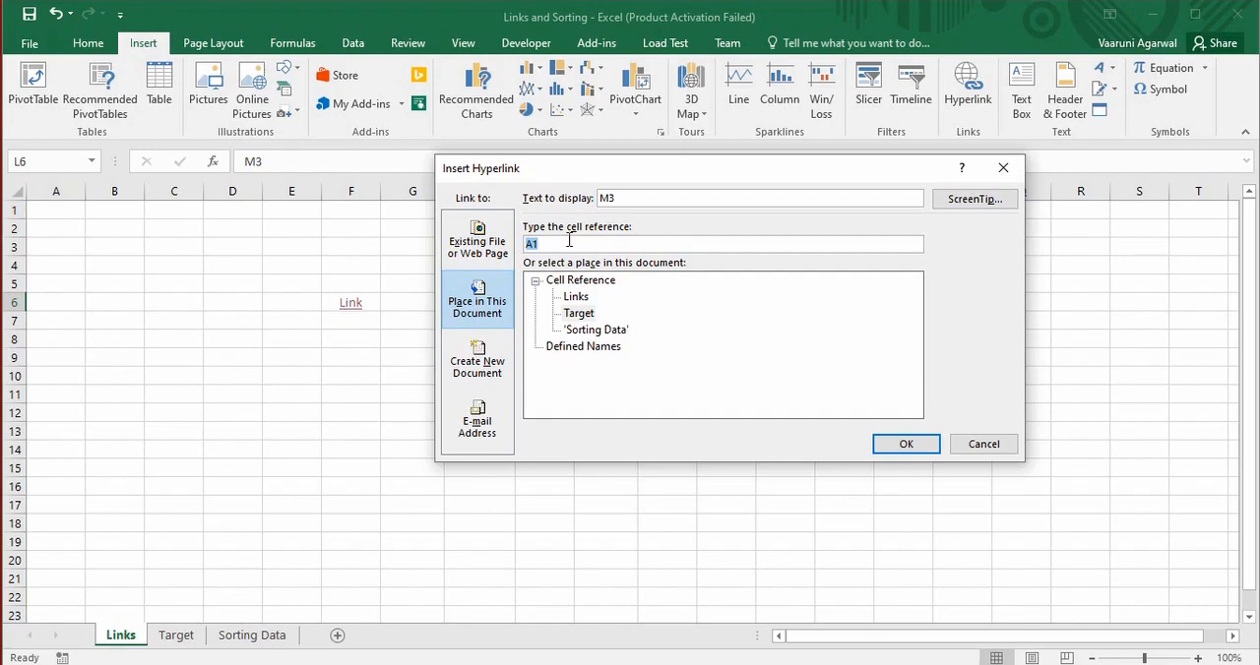
pyautogui.write('G5')
pyautogui.click(905, 445)
pyautogui.click(767, 361)
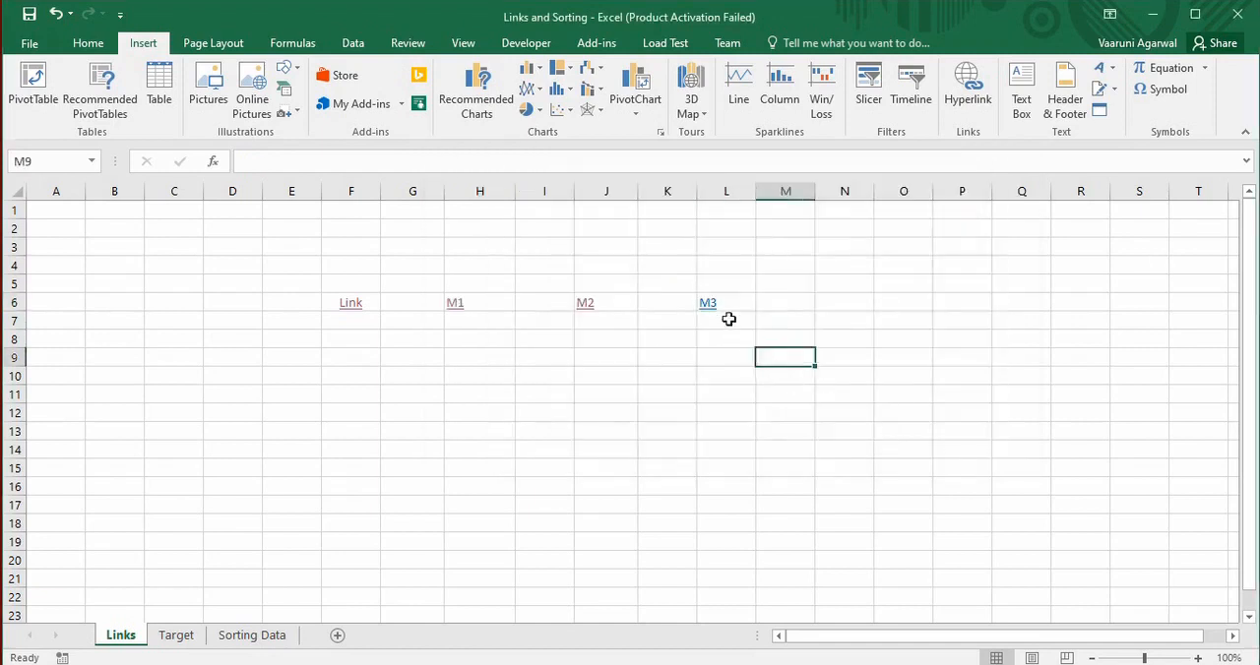
# Test the M3 hyperlink and return to the Links sheet
pyautogui.click(719, 300)
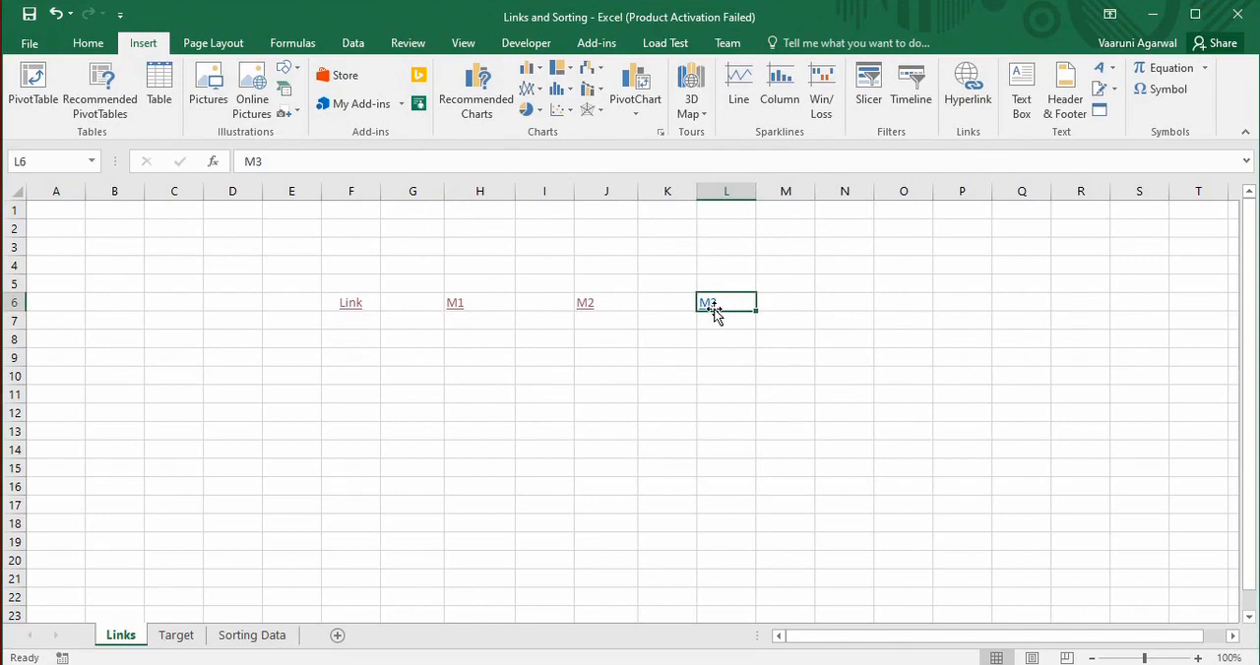
pyautogui.click(708, 308)
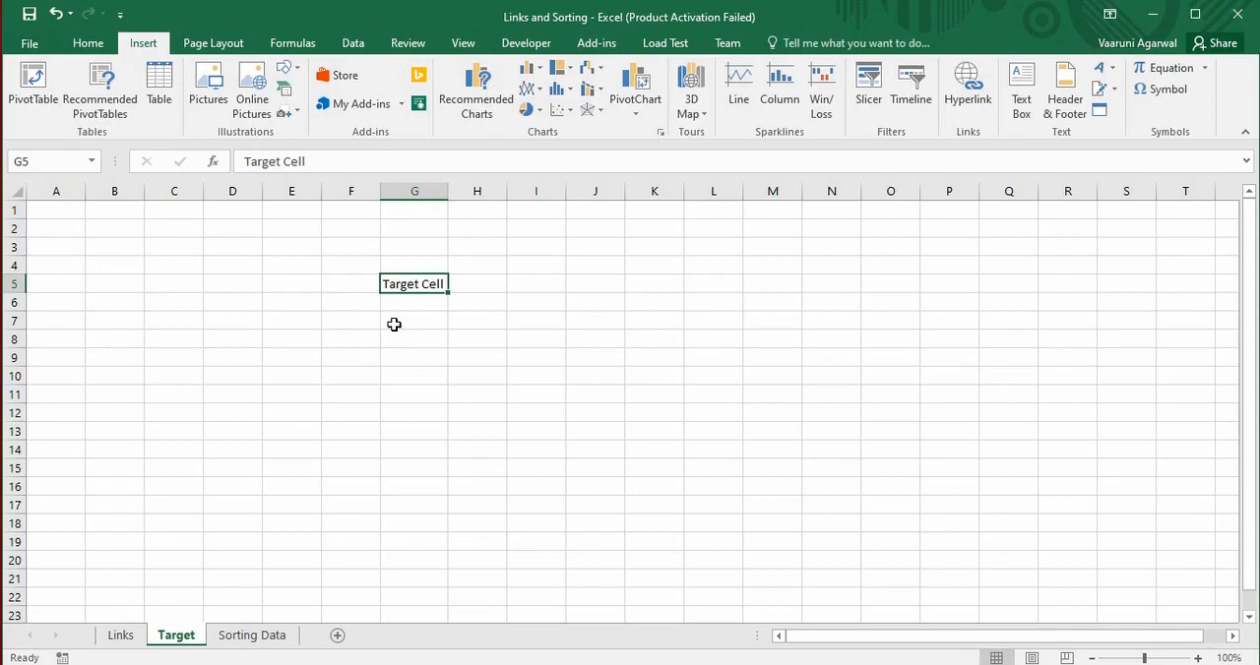
pyautogui.click(121, 635)
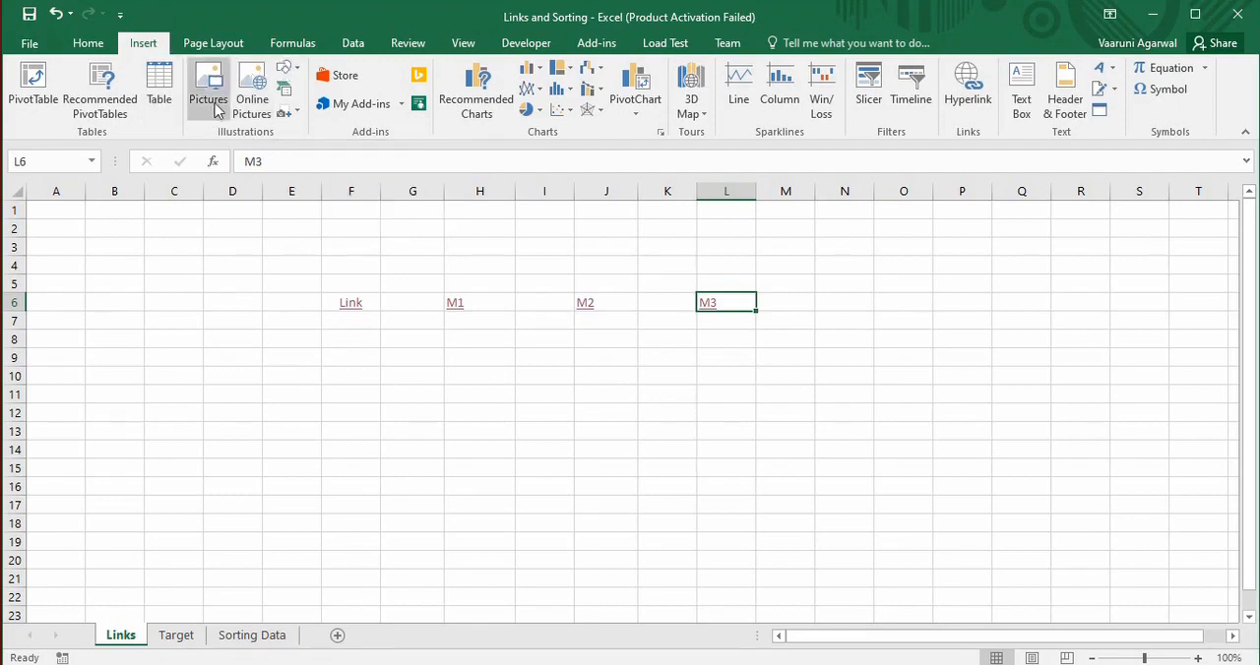
# Draw a Flowchart Document shape about 1.65" high and 2.09" wide below the Link cell
pyautogui.click(287, 69)
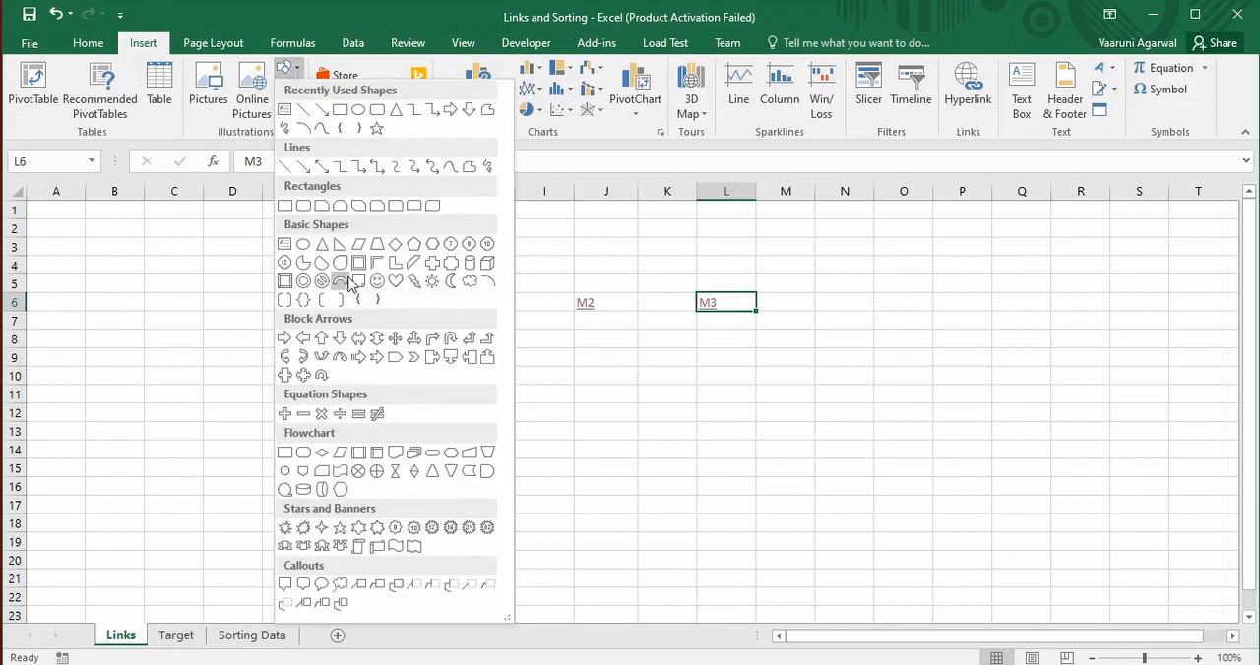
pyautogui.click(395, 452)
pyautogui.moveTo(259, 367)
pyautogui.mouseDown()
pyautogui.moveTo(538, 523)
pyautogui.moveTo(447, 526)
pyautogui.moveTo(444, 514)
pyautogui.mouseUp()
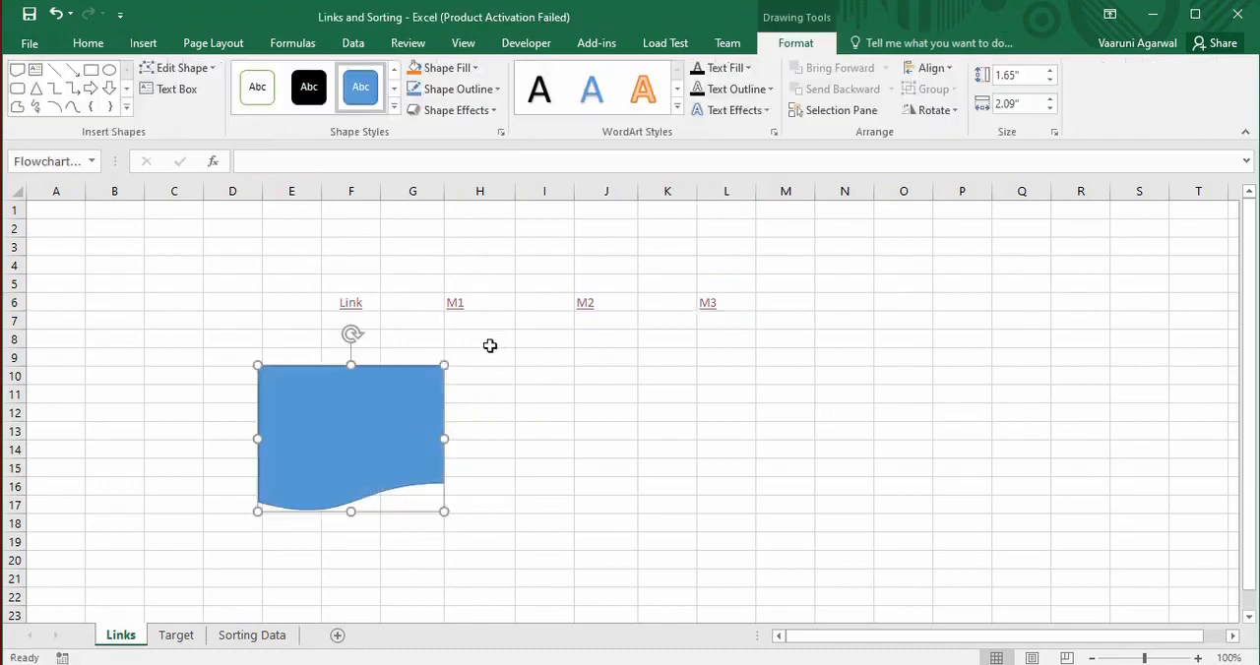
pyautogui.click(475, 433)
pyautogui.click(407, 410)
pyautogui.hotkey('ctrl', 'k')
pyautogui.moveTo(686, 171); pyautogui.dragTo(750, 203)
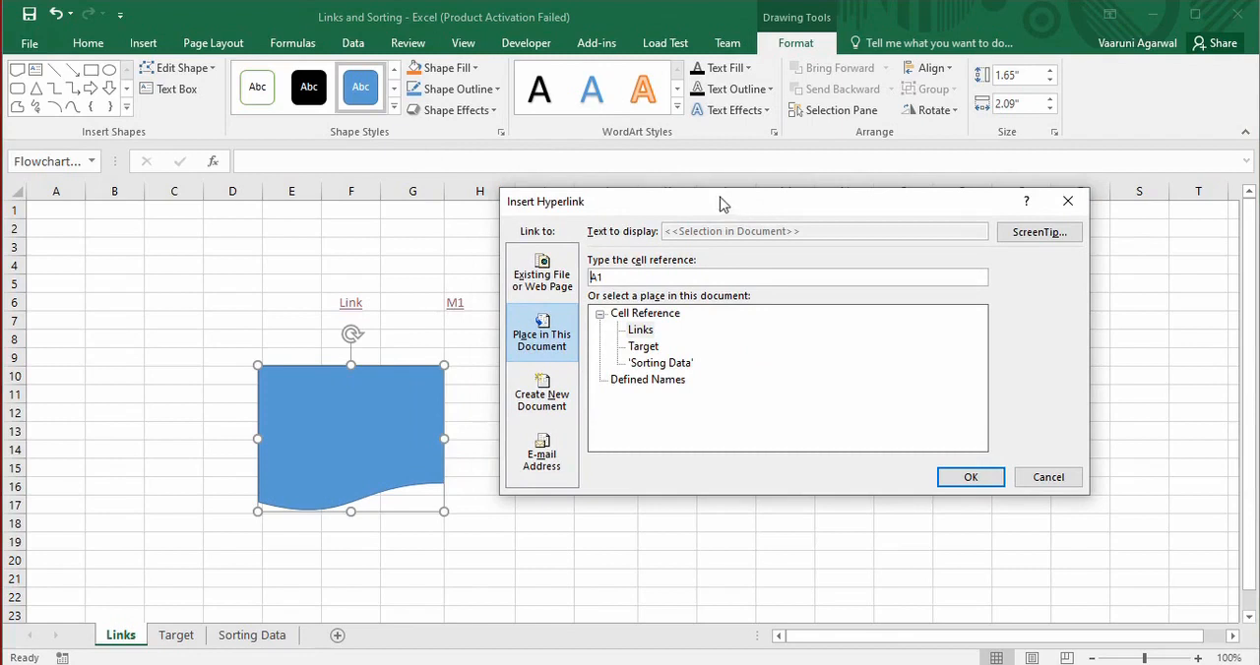
pyautogui.click(543, 276)
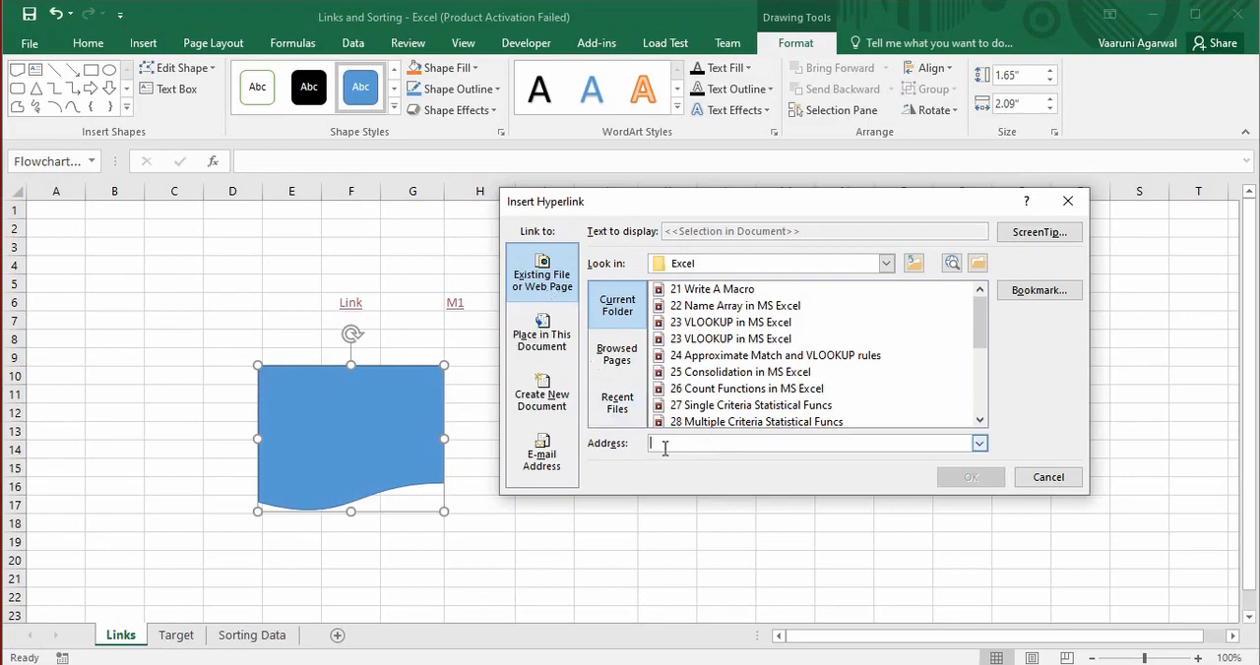
pyautogui.write('https://www.google.com/')
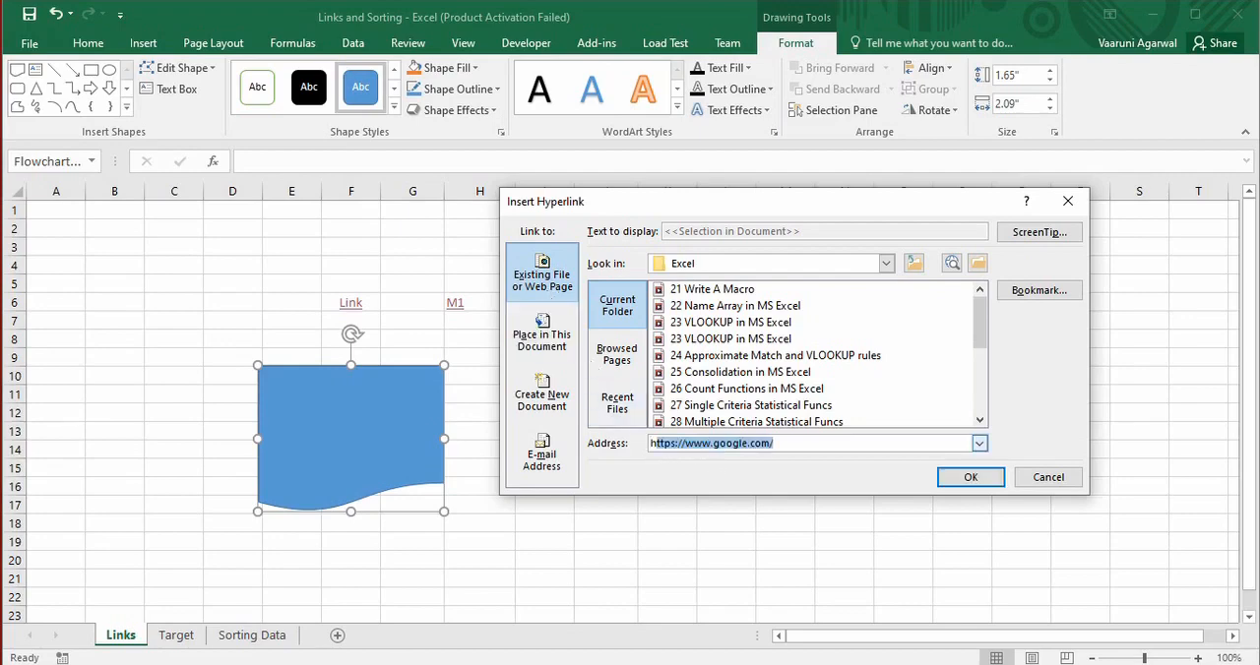
pyautogui.press('End')
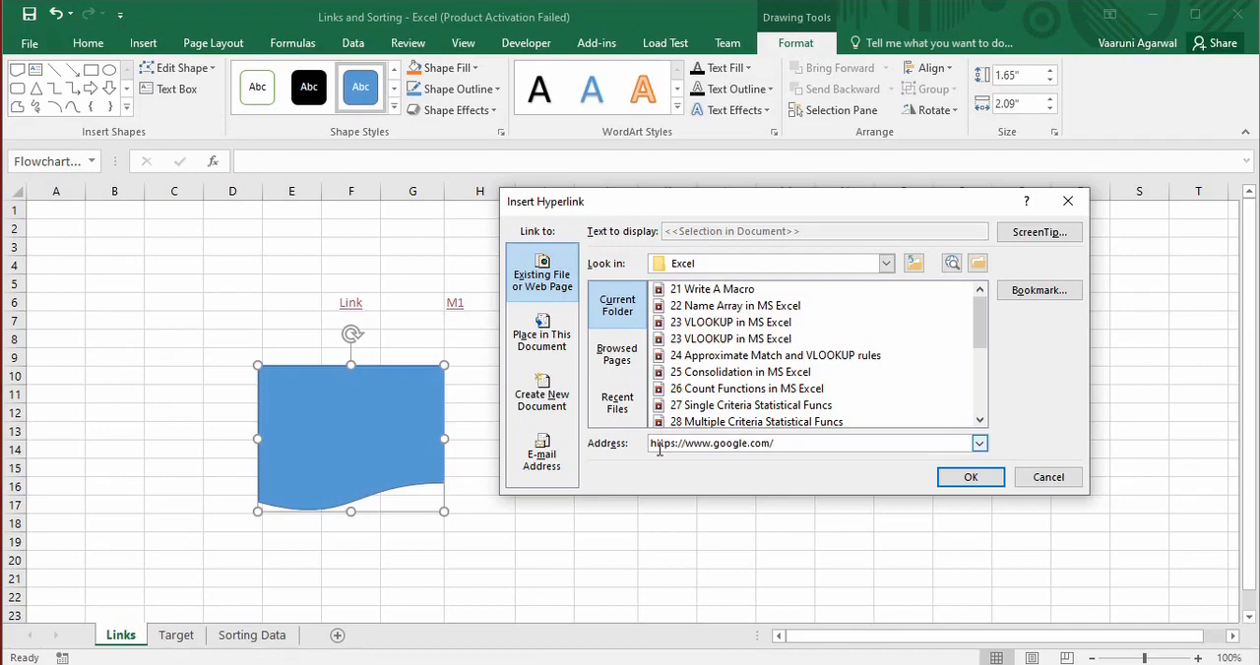
# Give the shape's hyperlink the ScreenTip text "Google" and create the link
pyautogui.click(1038, 232)
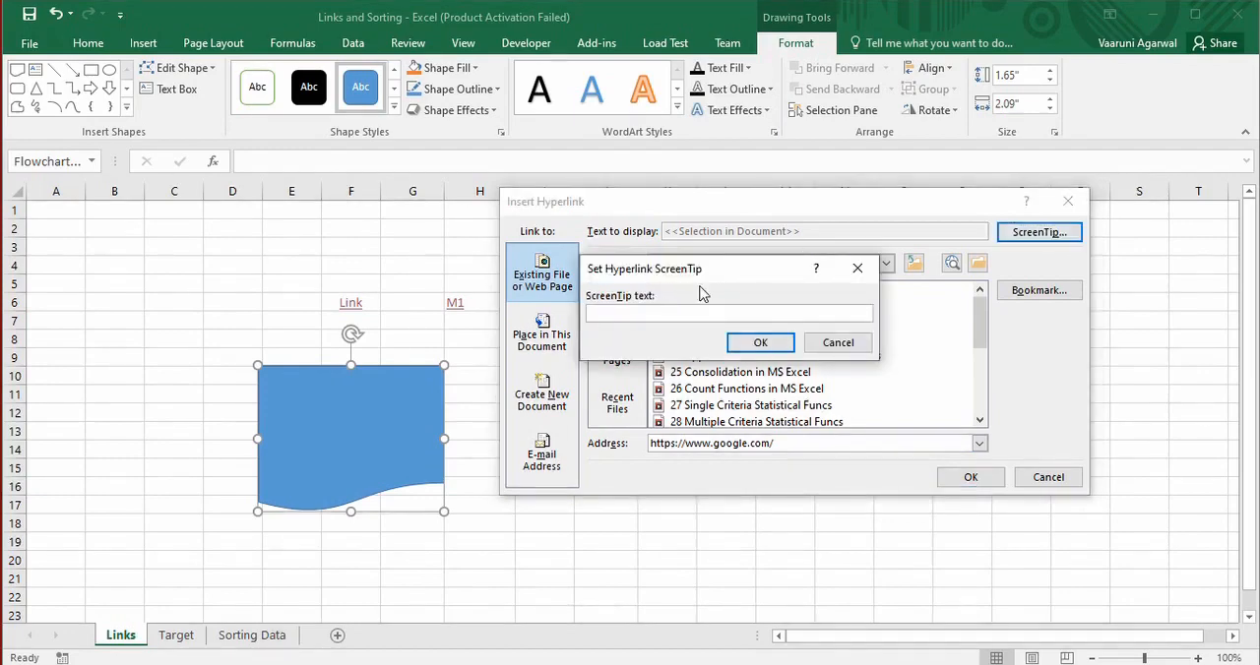
pyautogui.write('Google')
pyautogui.click(751, 352)
pyautogui.click(982, 478)
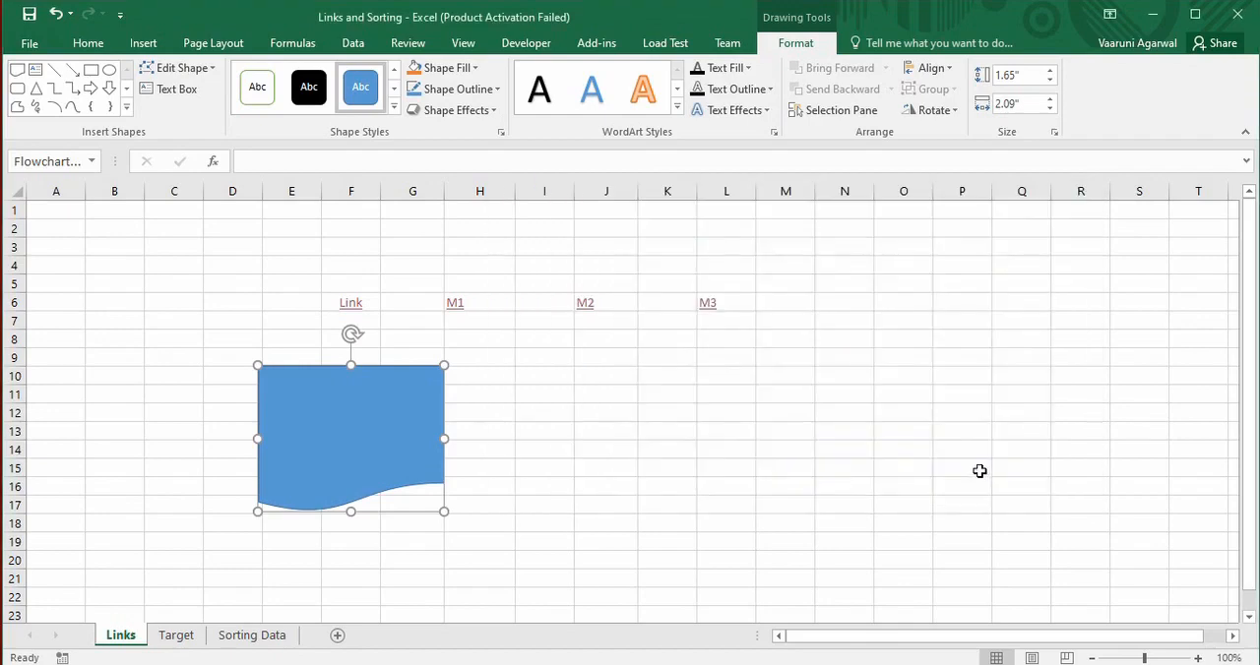
# Check the shape's ScreenTip, try its web link, and dismiss the resulting message
pyautogui.click(480, 453)
pyautogui.moveTo(376, 433)
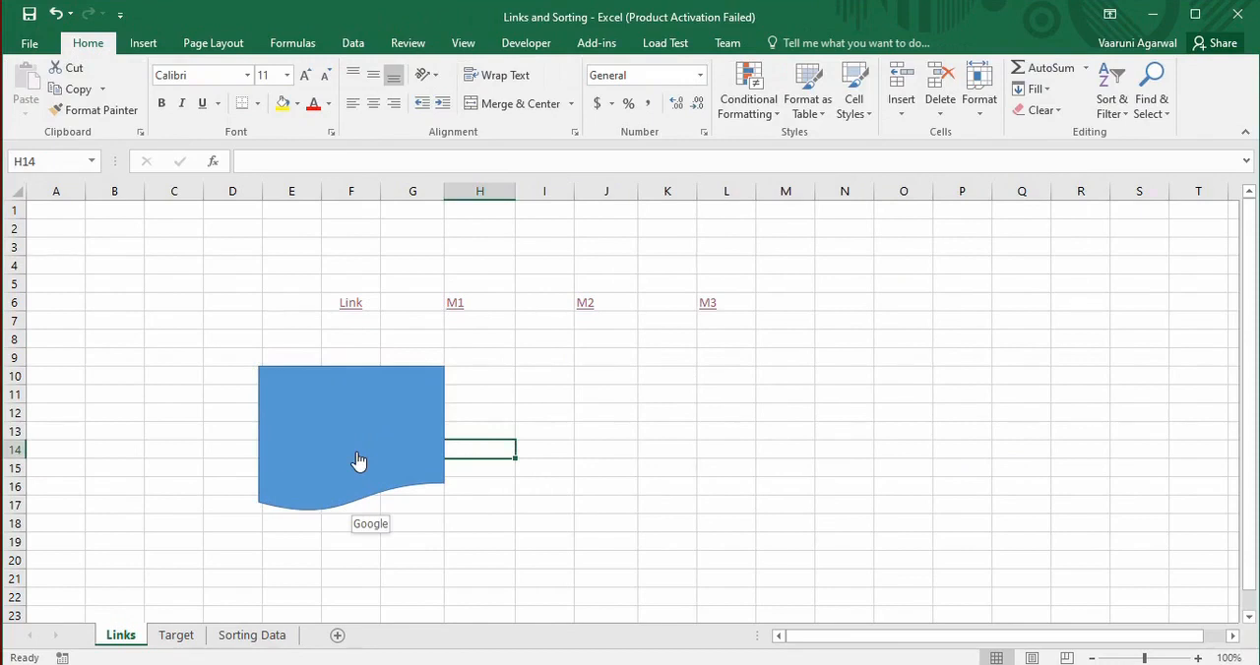
pyautogui.click(358, 462)
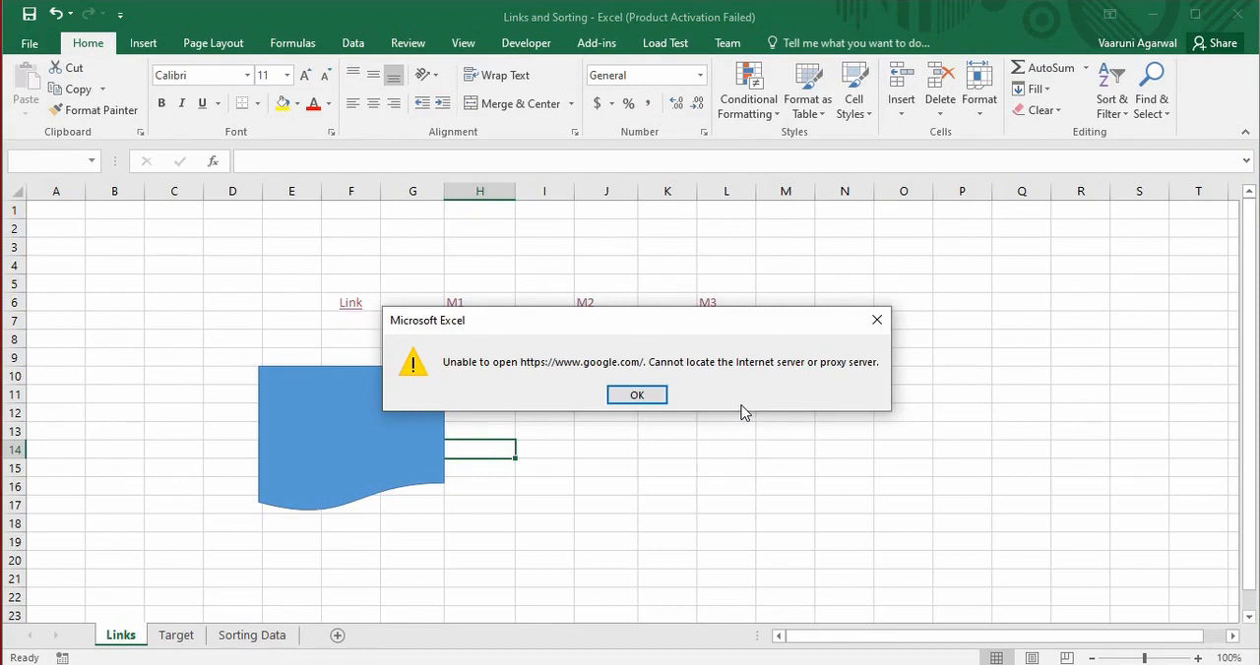
pyautogui.click(659, 394)
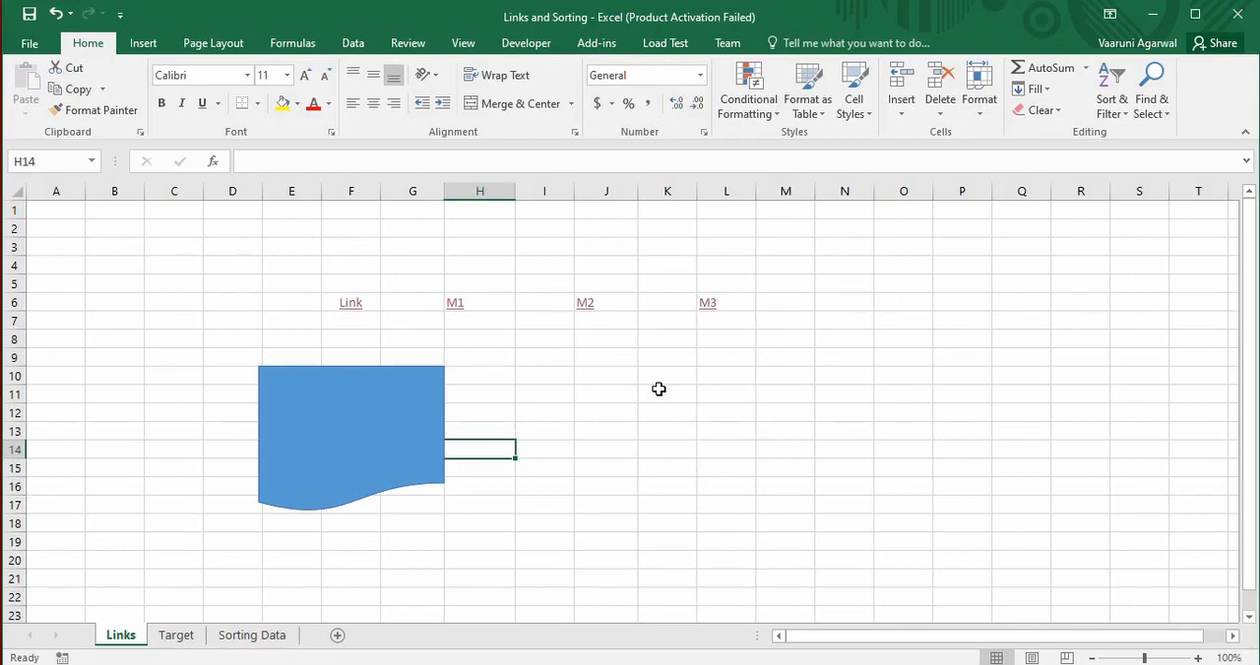
# Retest the M3 link from the Links sheet and inspect its hyperlink settings without changing them
pyautogui.click(709, 304)
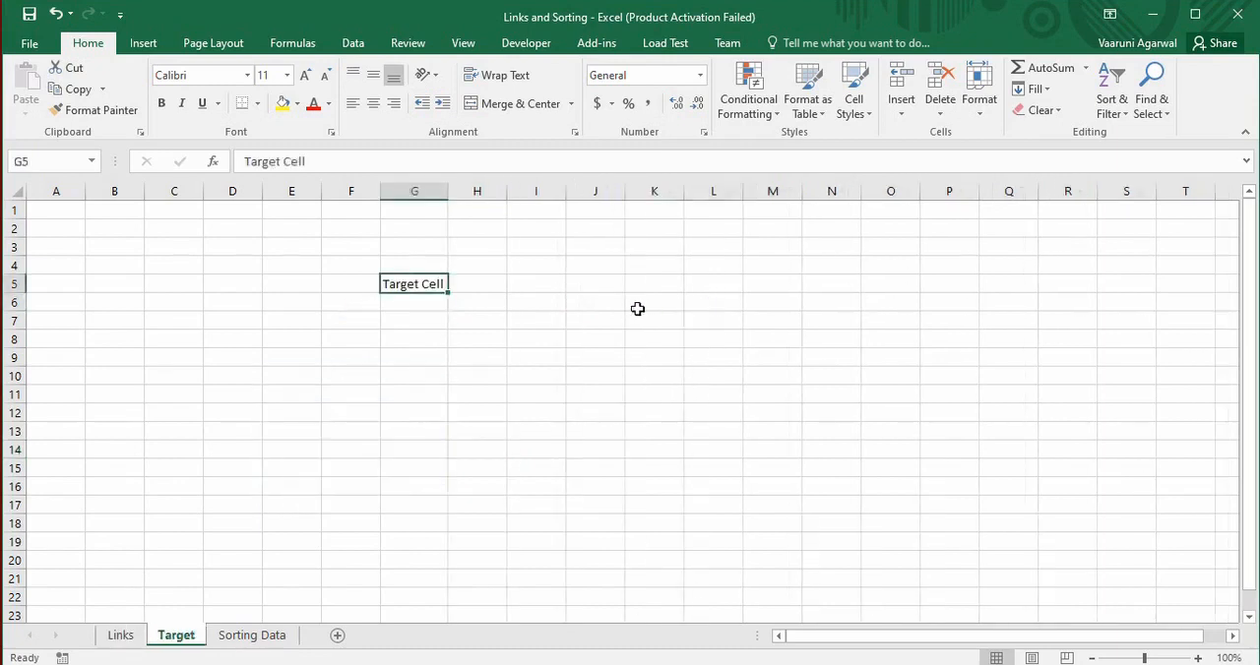
pyautogui.click(112, 638)
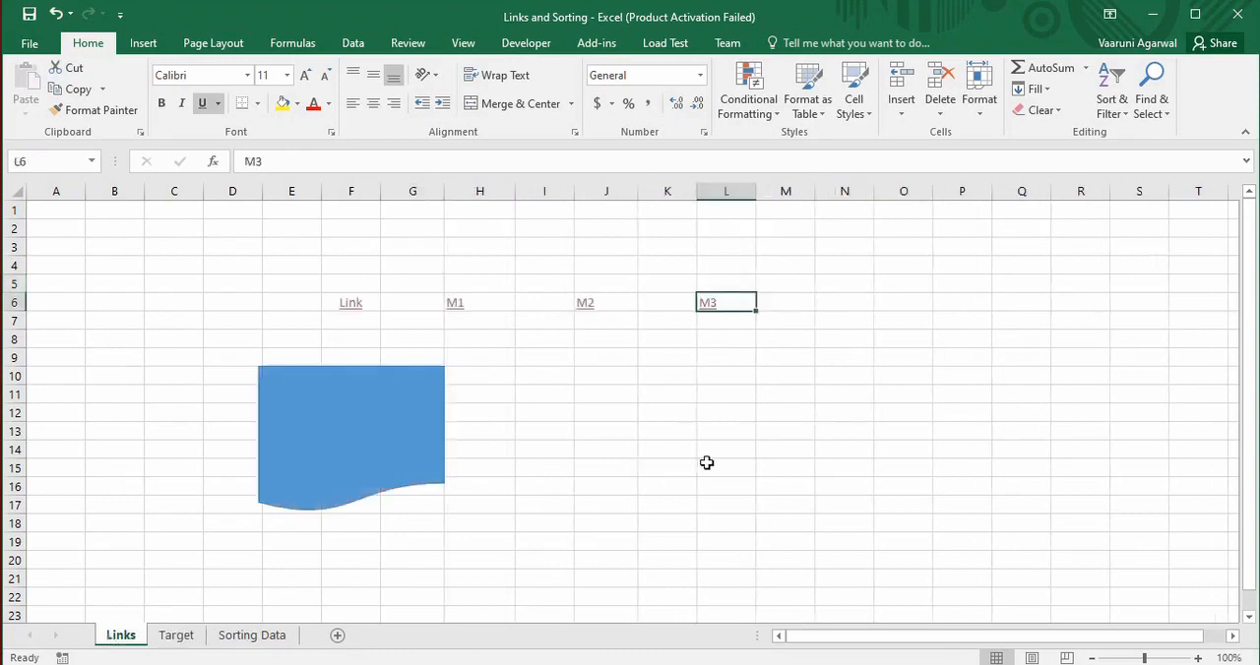
pyautogui.rightClick(727, 302)
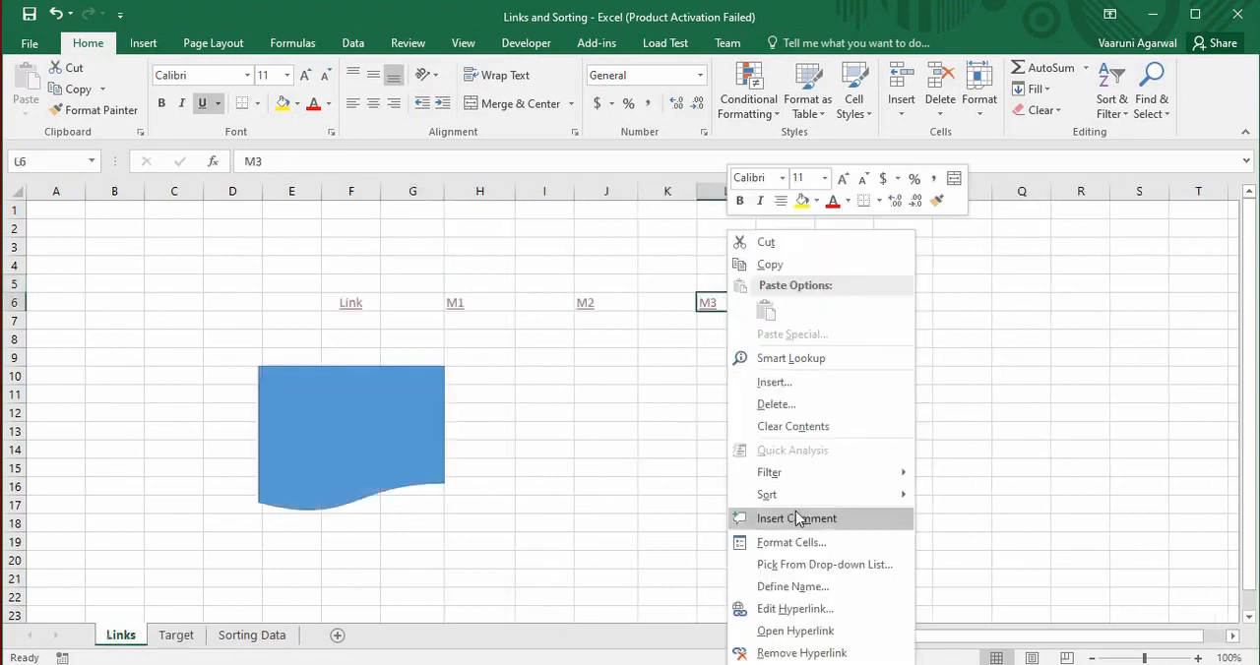
pyautogui.click(794, 610)
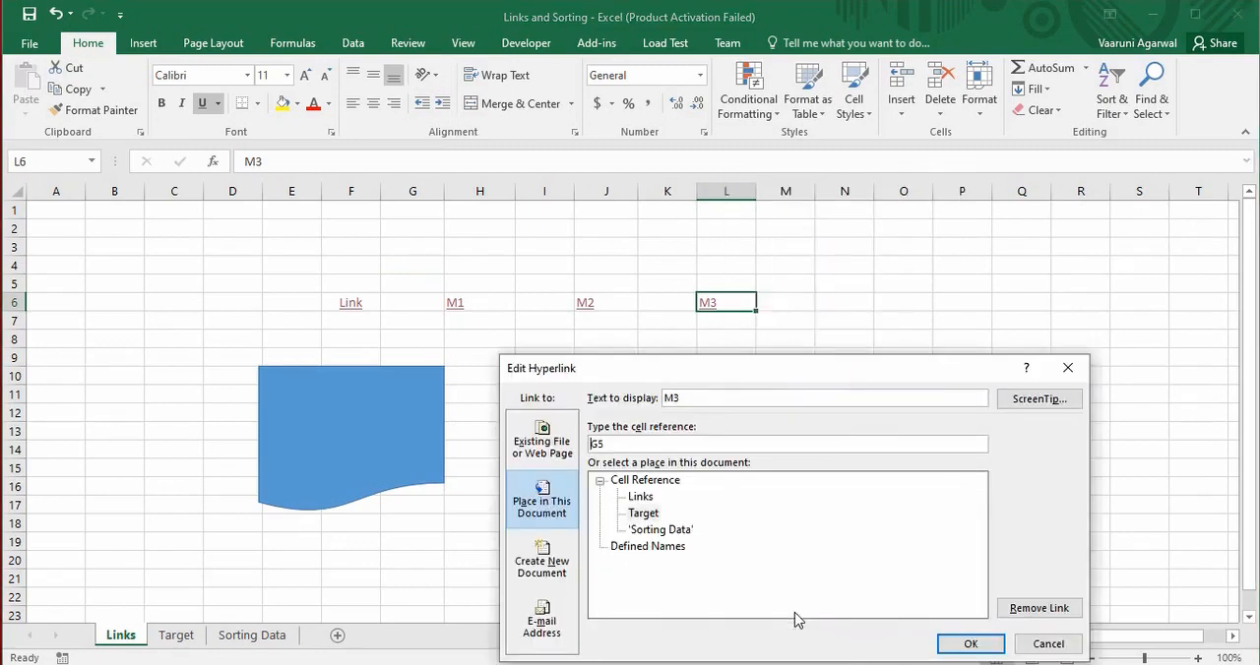
pyautogui.moveTo(754, 366); pyautogui.dragTo(763, 311)
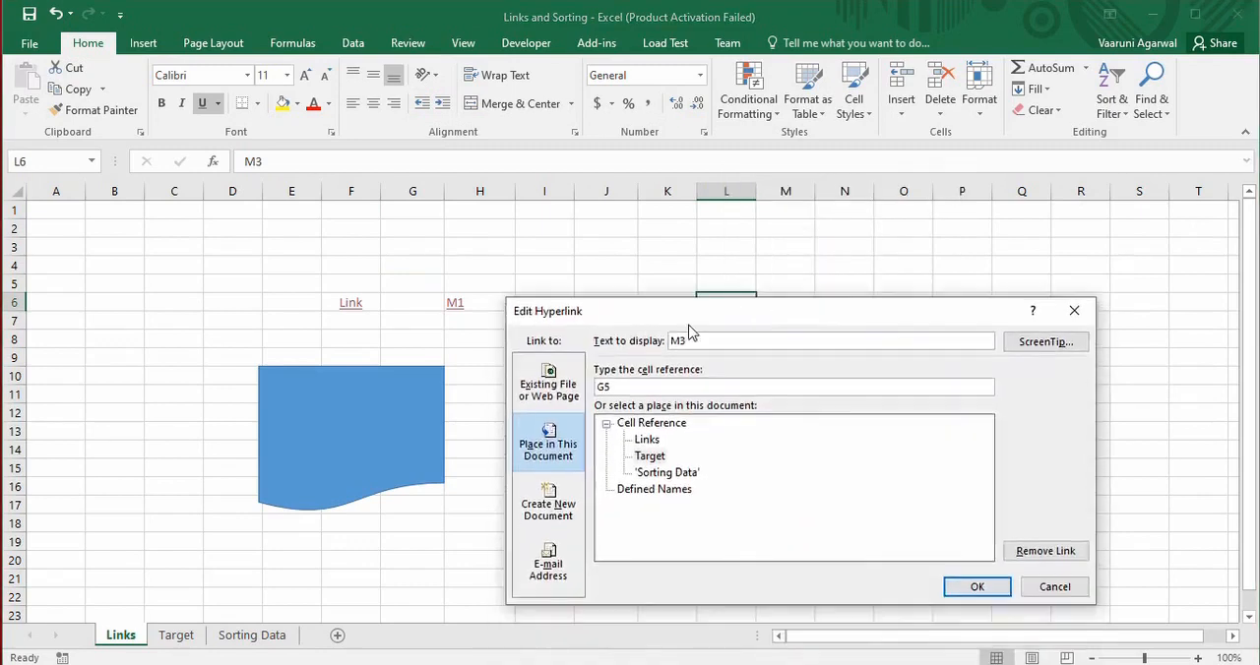
pyautogui.click(1081, 313)
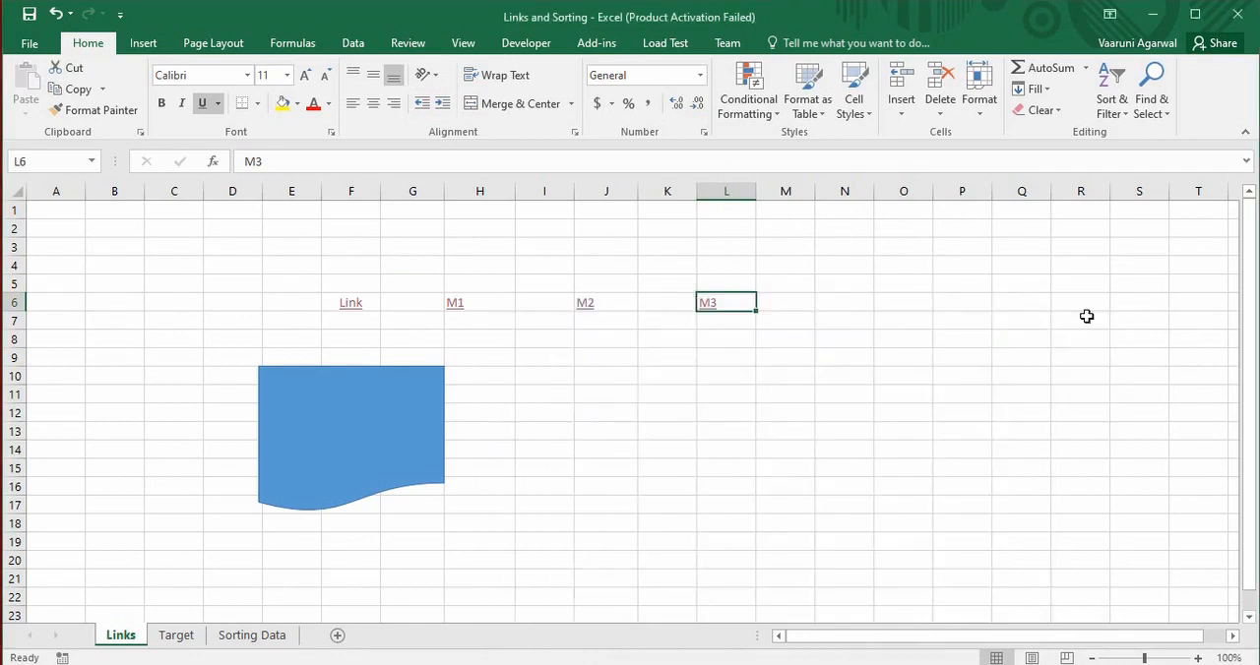
# Remove the hyperlink from the M3 cell, keeping its text
pyautogui.rightClick(737, 303)
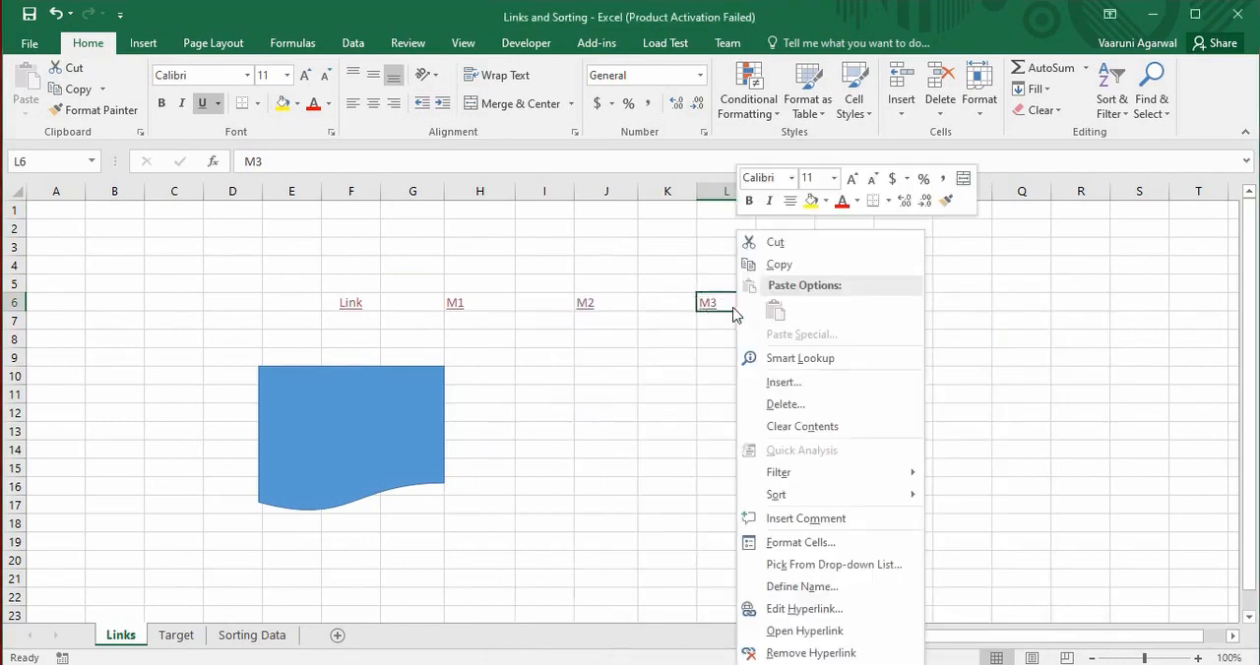
pyautogui.click(802, 653)
pyautogui.click(777, 343)
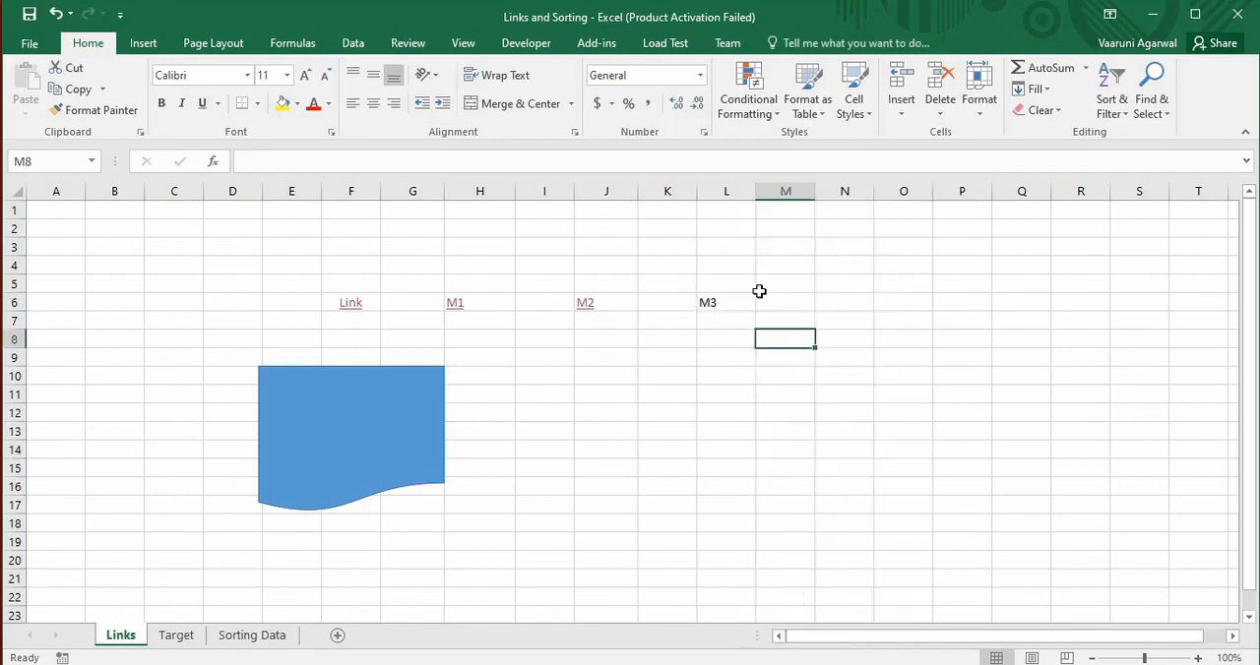